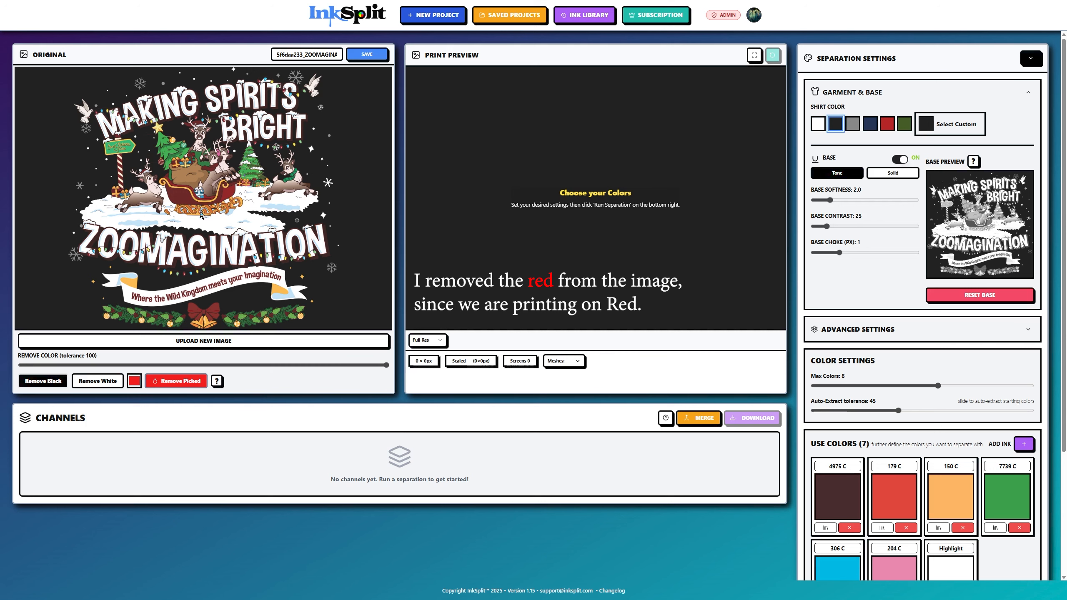
- Set the shirt color to red, comparing the artwork briefly against a white shirt
click(887, 123)
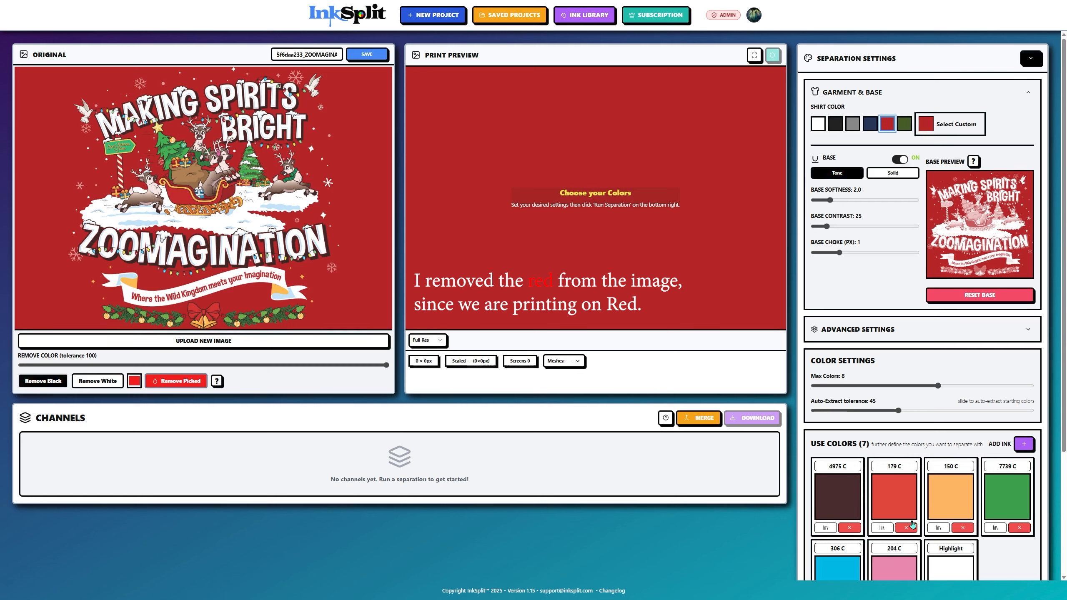
click(205, 382)
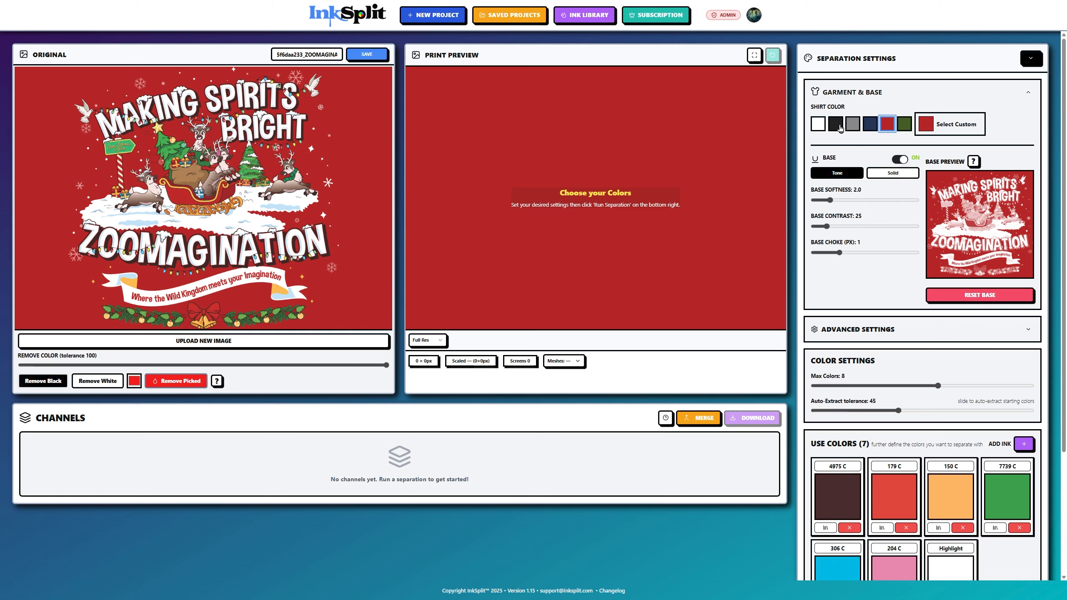
click(818, 124)
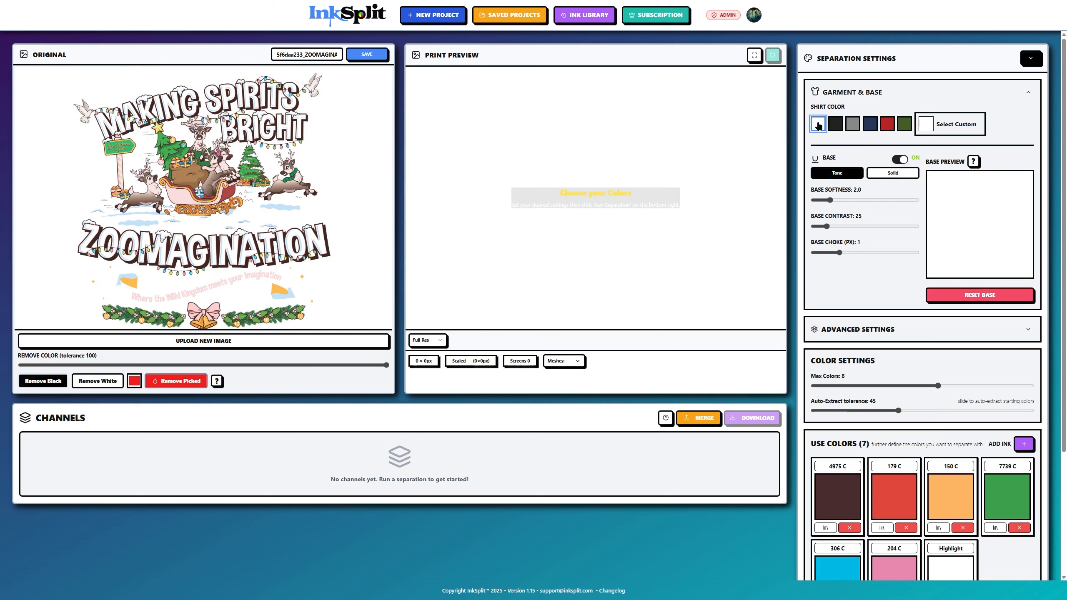
click(887, 124)
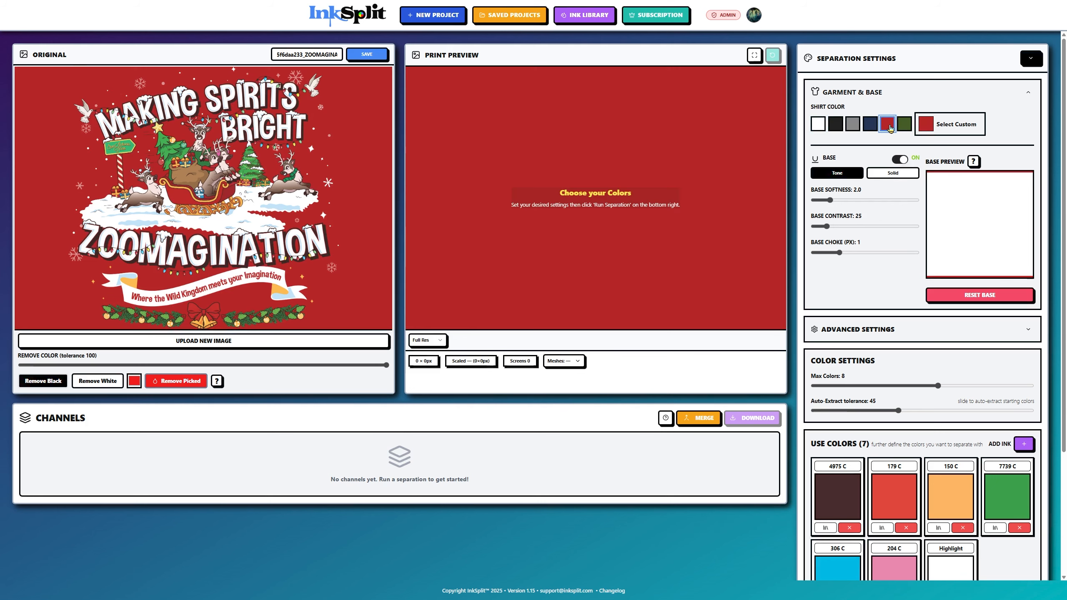
- Lower the auto-extract tolerance to 41 and replace the Muted Red ink with 7627 C sampled from the artwork's sleigh
drag(897, 411, 888, 411)
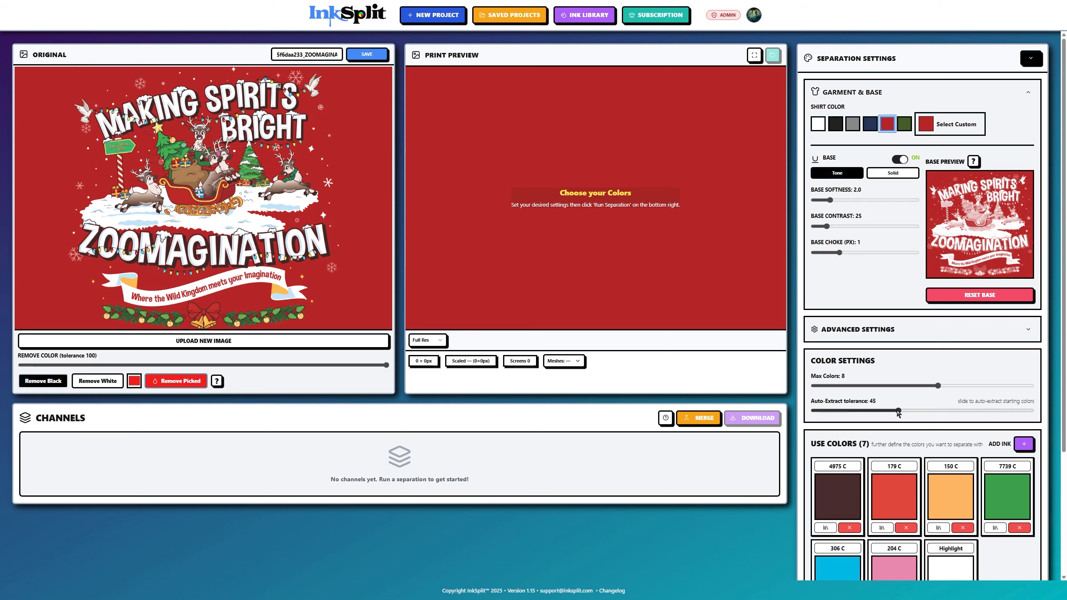
scroll(842, 531, down, 1)
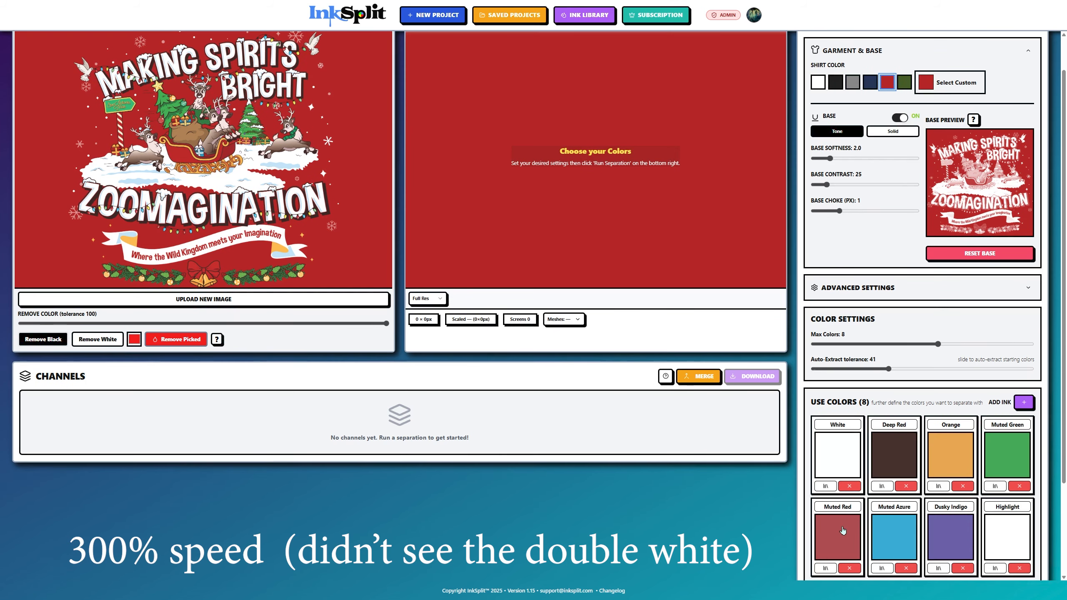
click(842, 531)
click(822, 480)
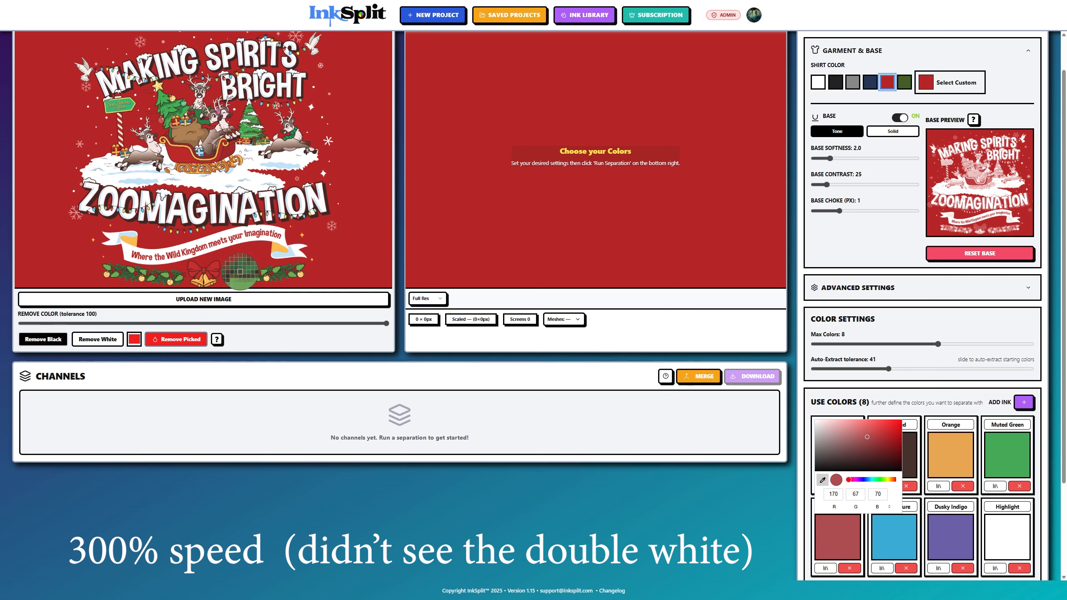
click(227, 153)
- Resample the Deep Red ink from the dark lettering shadow as 4975 C and Dusky Indigo from a pink detail as 218 C
click(894, 455)
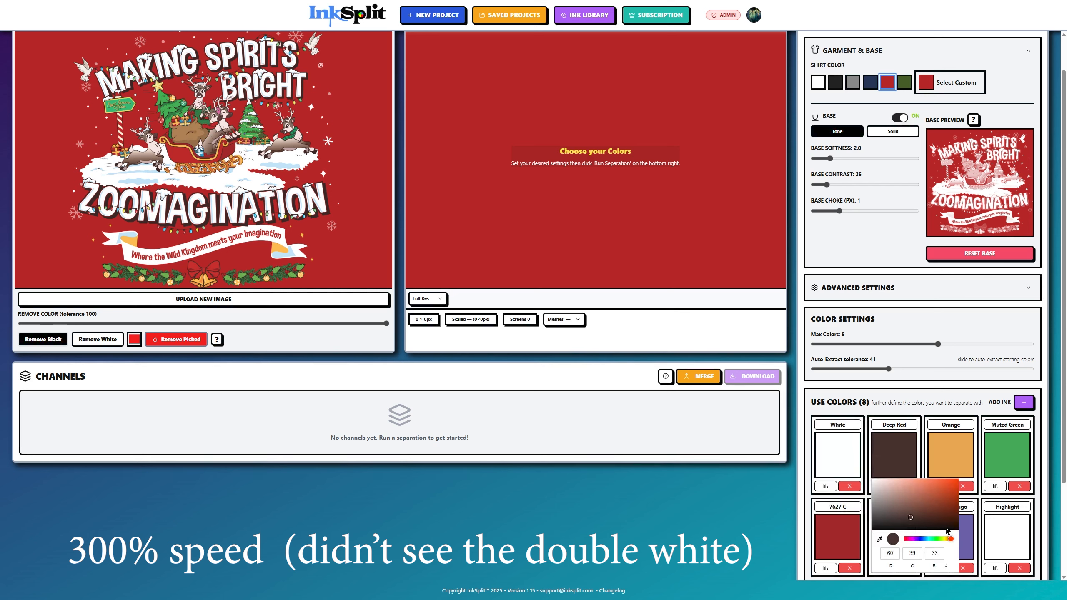
click(876, 541)
click(325, 212)
click(902, 440)
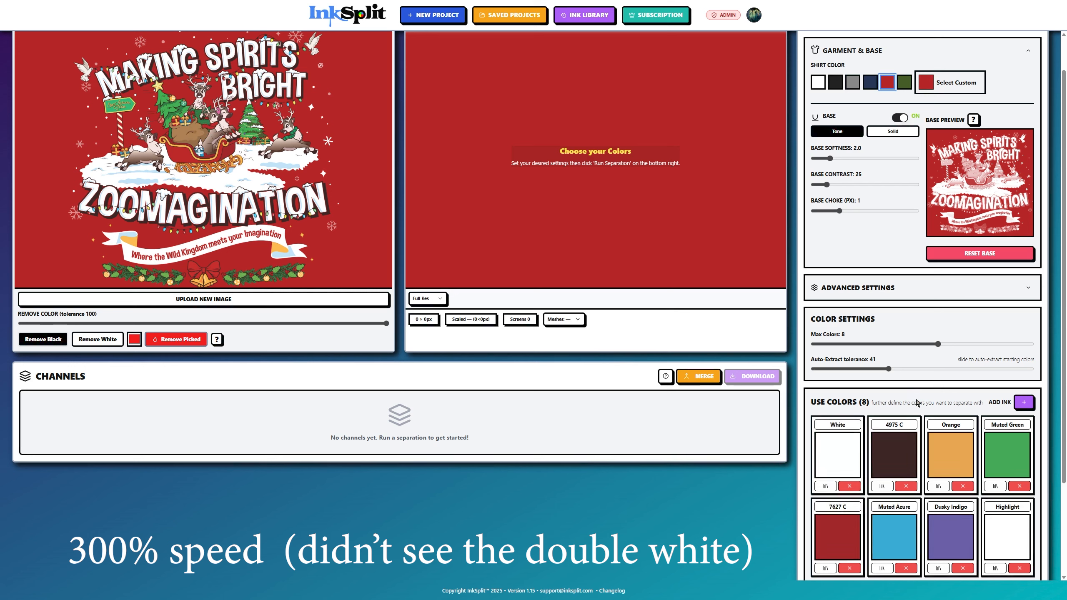
click(948, 535)
click(935, 479)
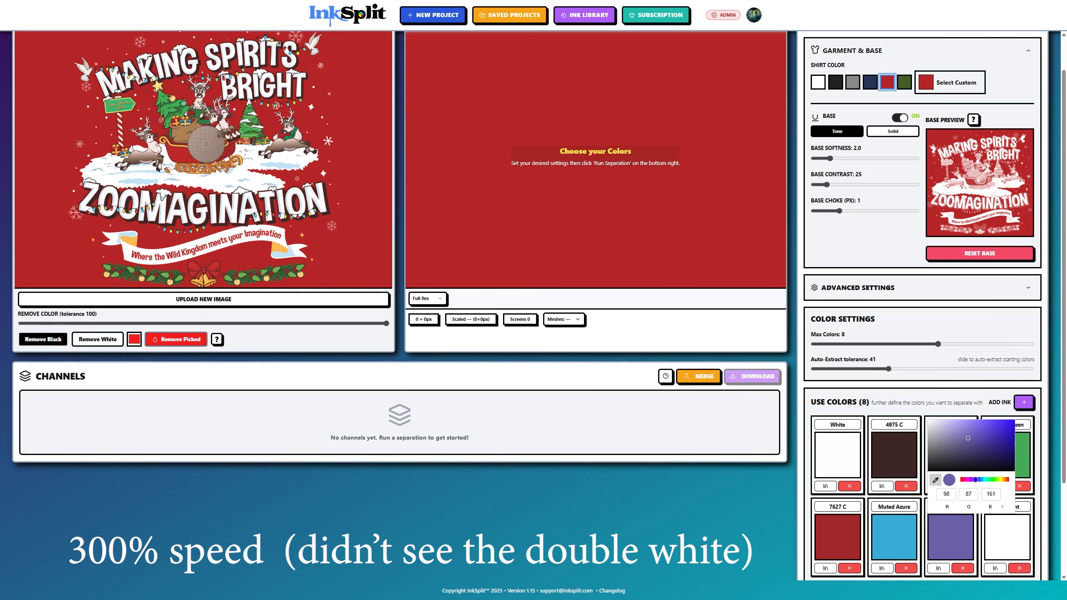
click(219, 112)
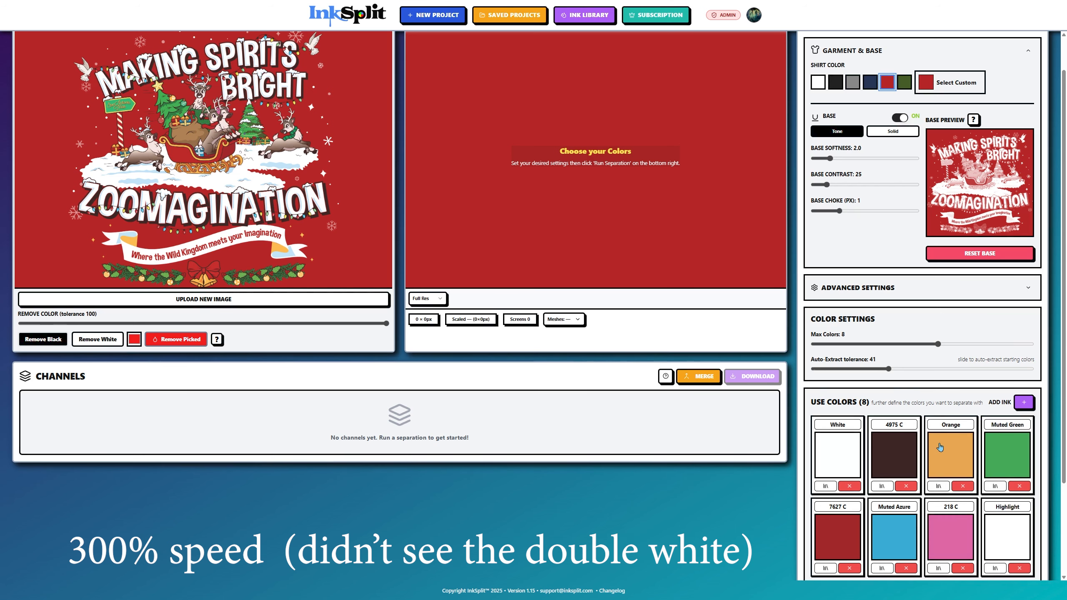
- Brighten the Orange ink to 1365 C, Muted Green to 802 C and Muted Azure to 298 C
click(940, 446)
click(988, 480)
click(1005, 460)
click(1011, 488)
click(897, 534)
click(938, 421)
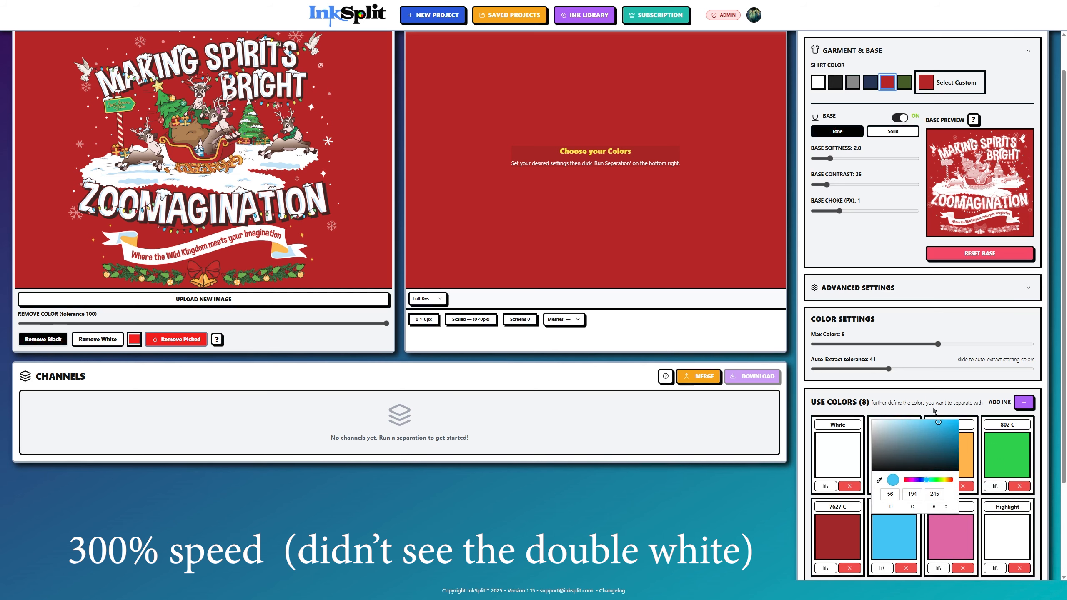
click(933, 409)
- Brighten the pink 218 C ink to 224 C
scroll(934, 411, down, 1)
click(950, 495)
click(974, 380)
click(954, 365)
- Adjust the red 7627 C ink and replace it with brown 7531 C sampled from the artwork's right-hand reindeer
click(840, 501)
click(886, 398)
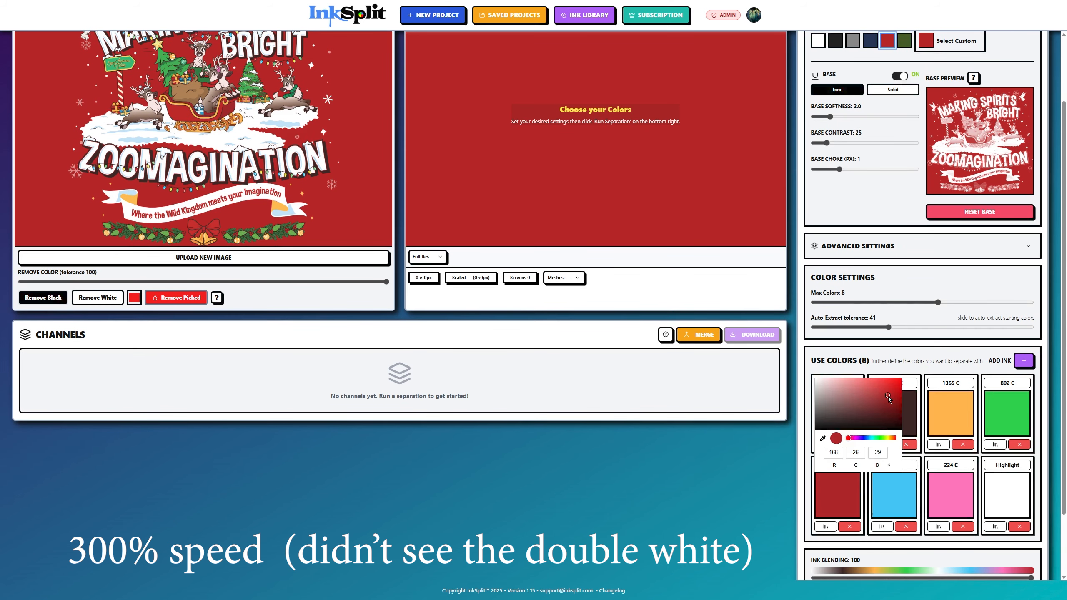
click(898, 367)
click(833, 501)
click(821, 439)
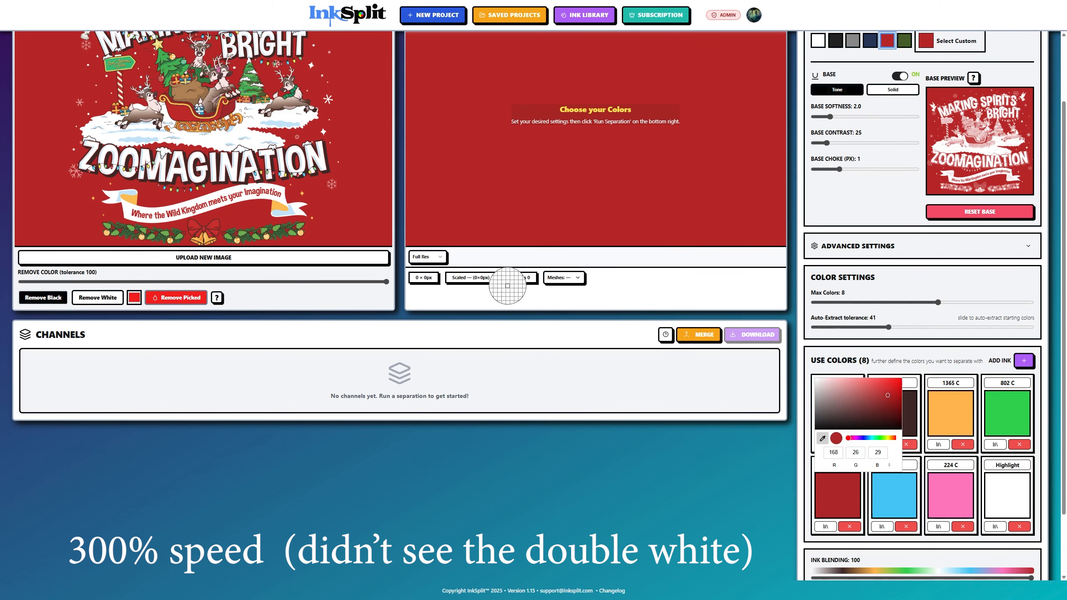
click(293, 83)
click(898, 360)
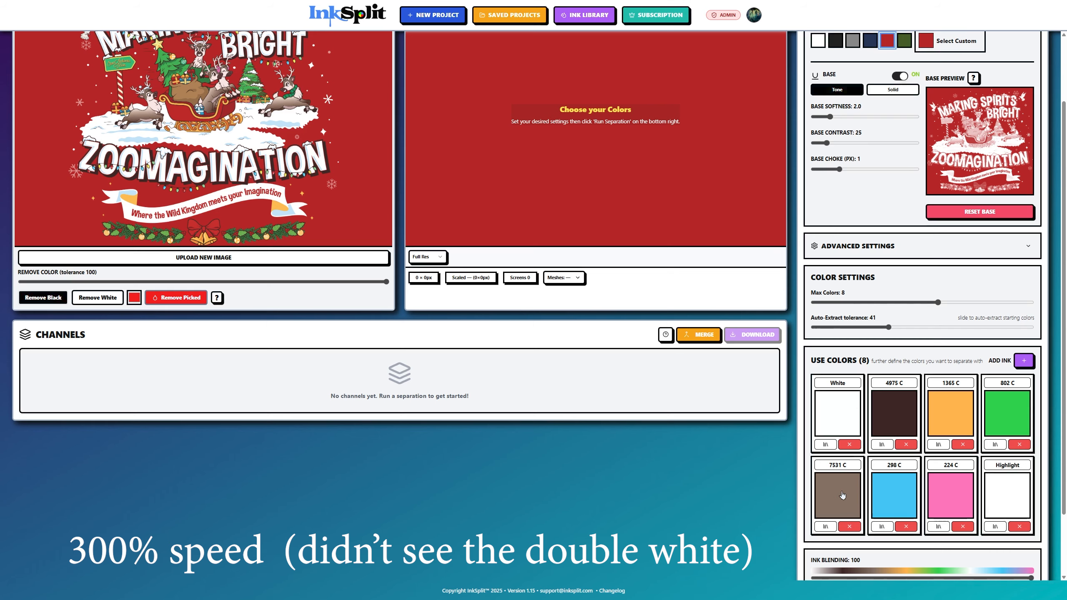
- Resample the brown 7531 C ink from the gift sack as 729 C and run the separation
click(842, 496)
click(822, 439)
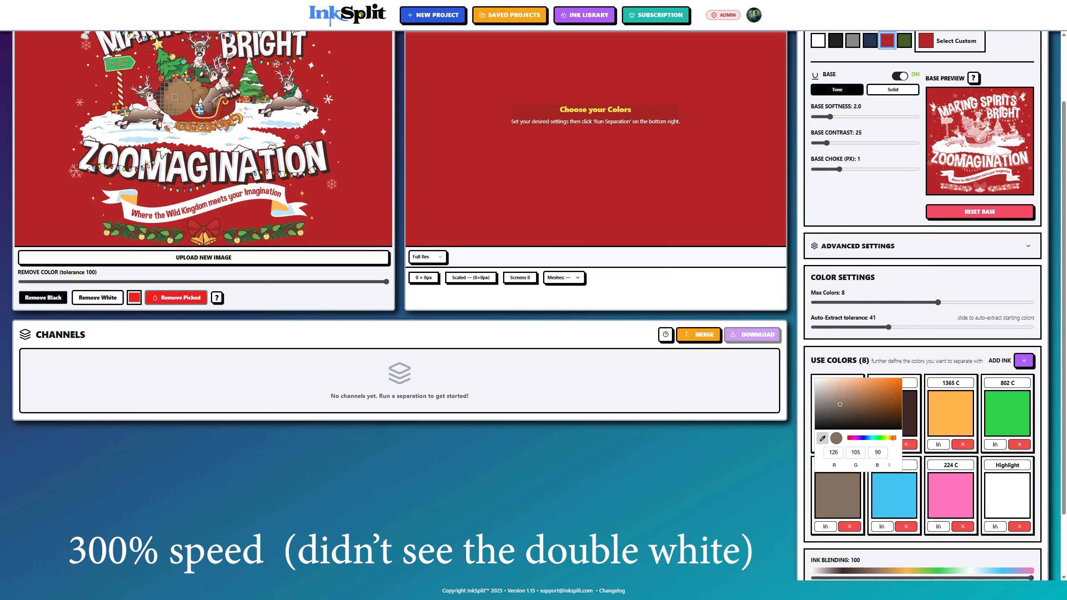
click(173, 98)
scroll(918, 548, down, 2)
click(917, 545)
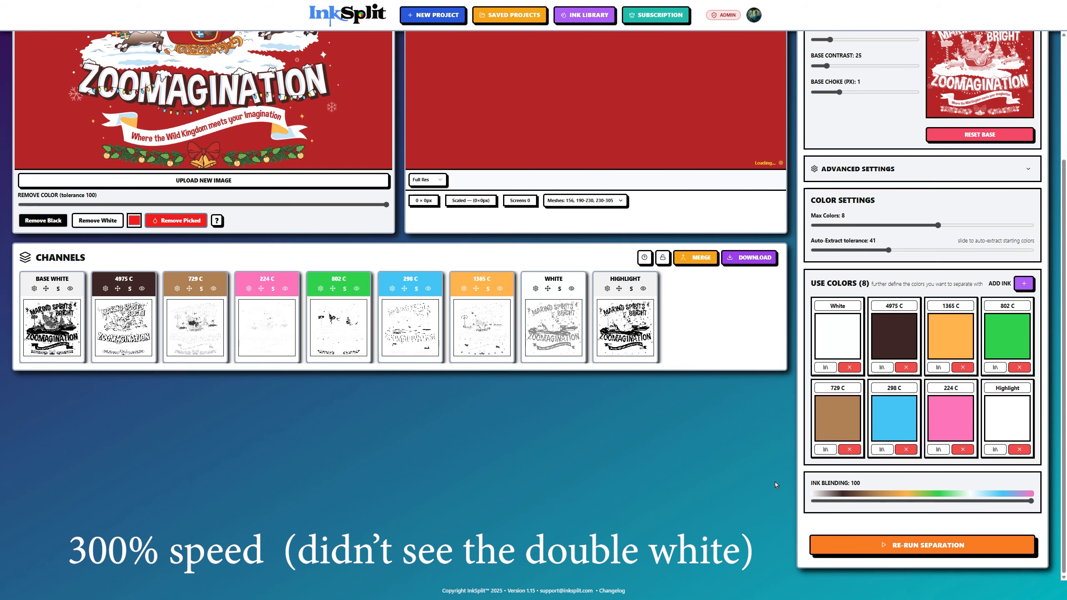
- Replace the duplicate White ink with 7615 C sampled from the middle of the artwork
scroll(743, 442, up, 3)
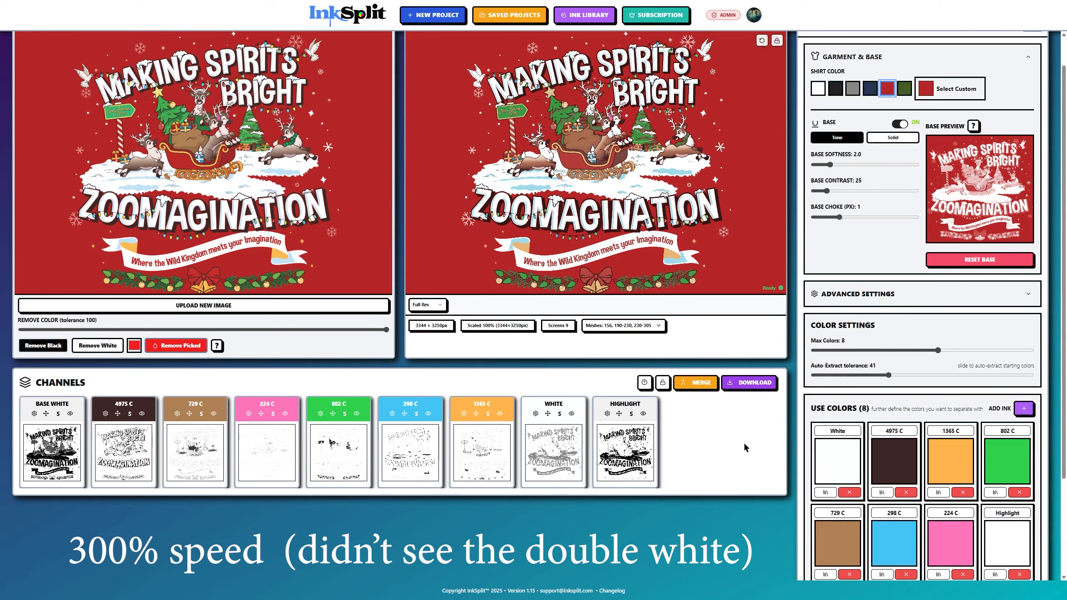
click(843, 466)
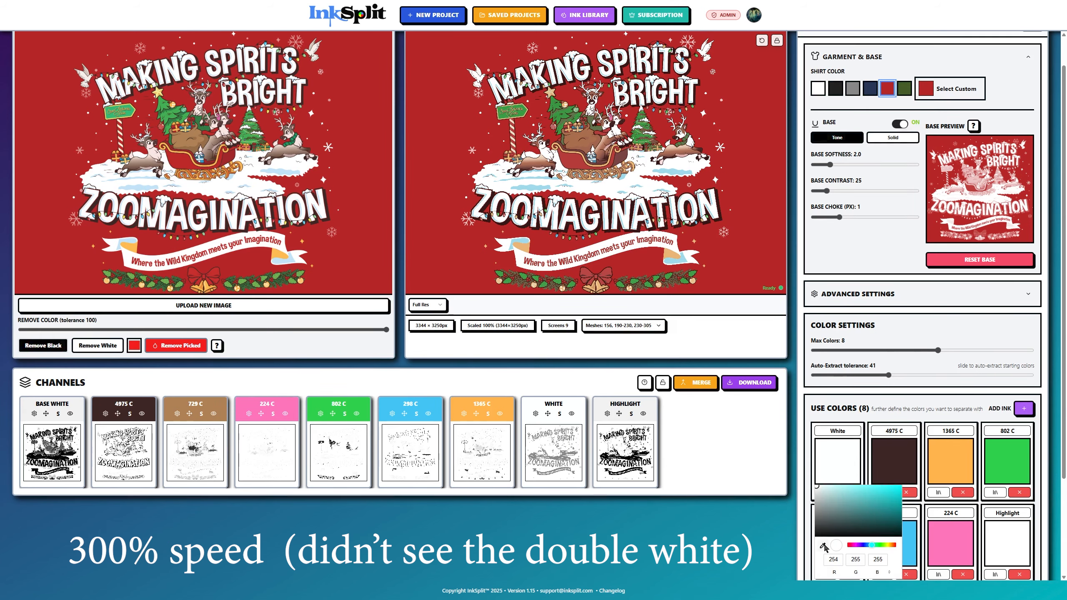
click(822, 545)
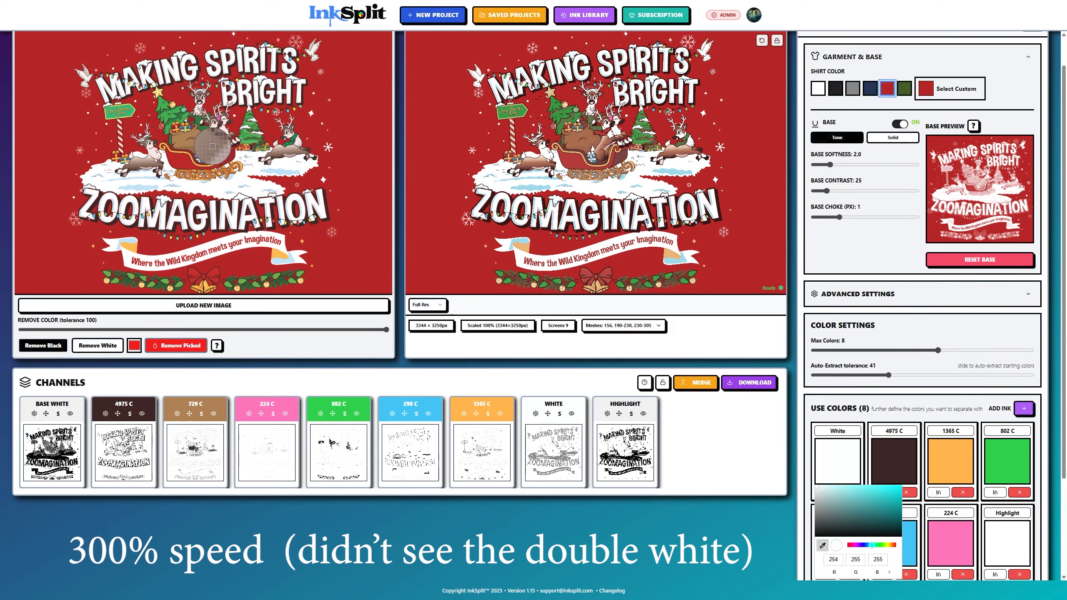
click(216, 146)
scroll(836, 412, down, 1)
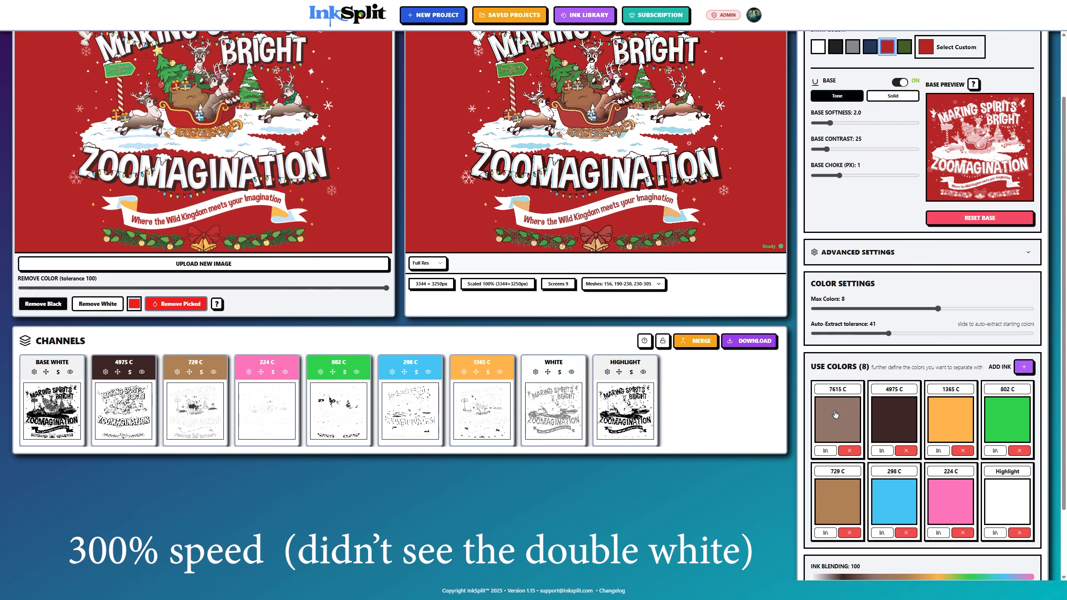
- Delete the White channel and re-run the separation with the changed inks
scroll(710, 277, up, 1)
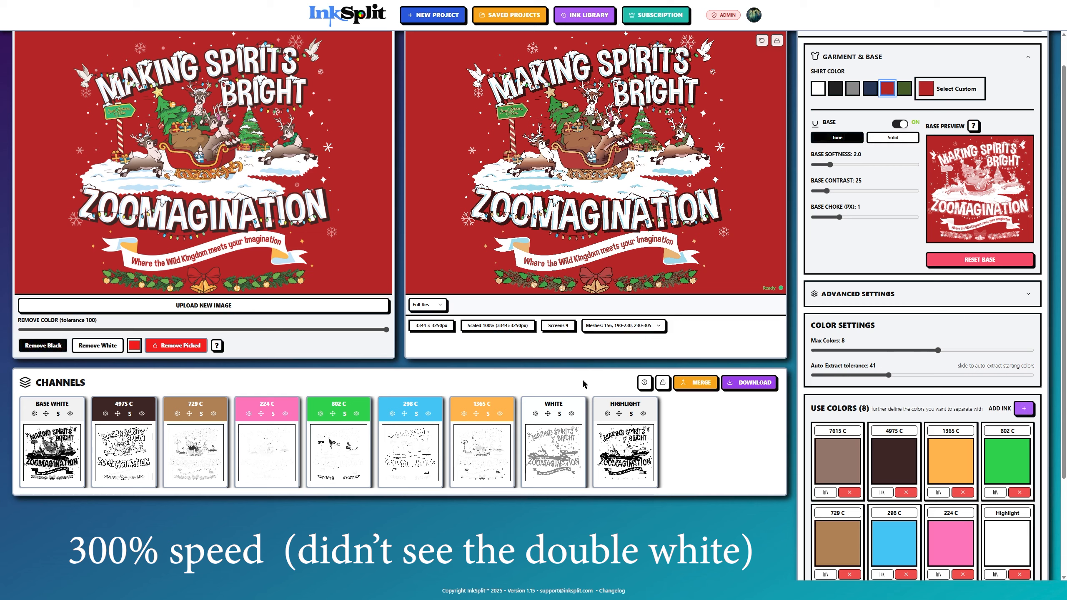
click(535, 413)
click(537, 469)
click(574, 42)
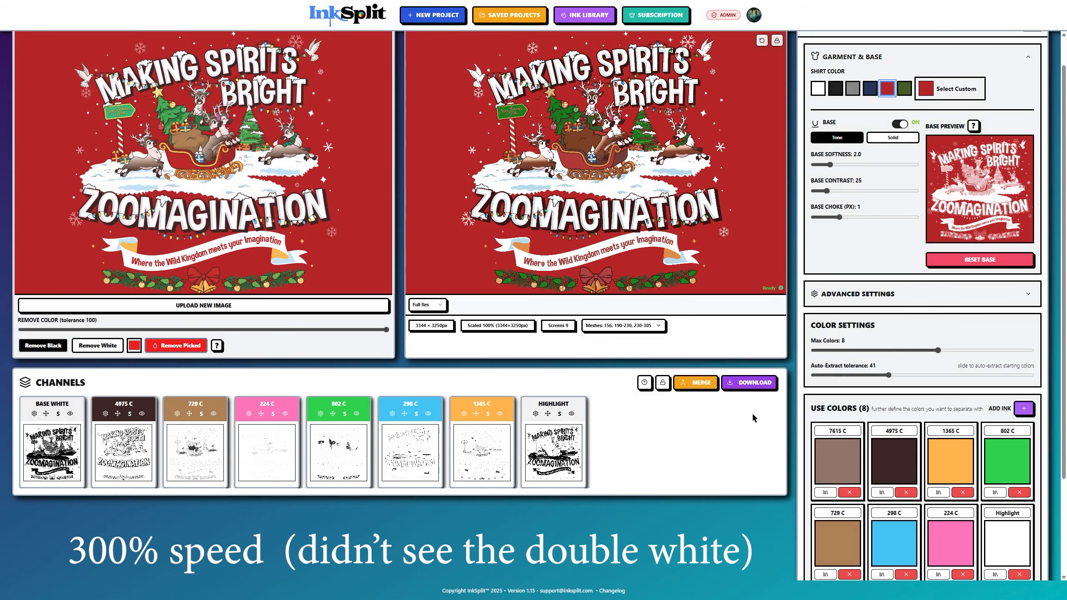
scroll(794, 499, down, 3)
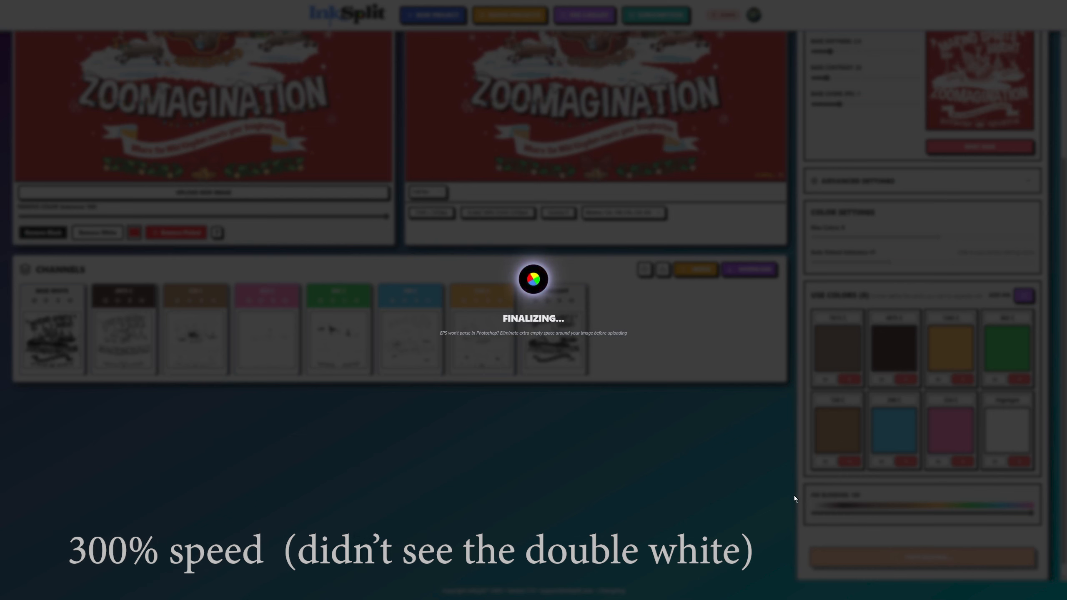
scroll(719, 429, up, 4)
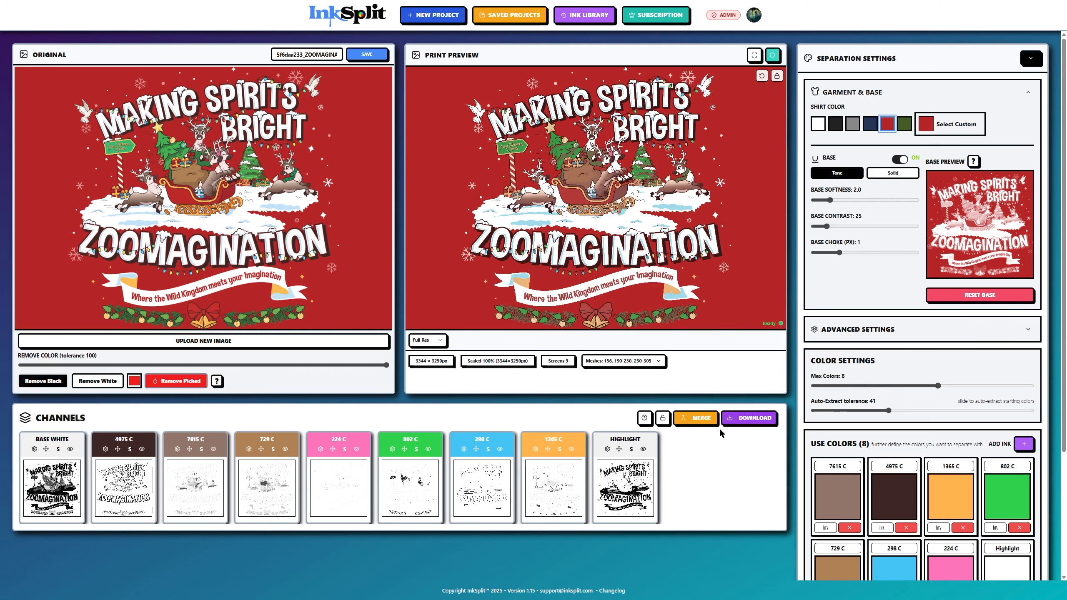
- Replace the 7615 C ink with dark green 349 C sampled from the Christmas tree and re-run the separation
click(435, 485)
click(719, 490)
click(836, 504)
click(821, 439)
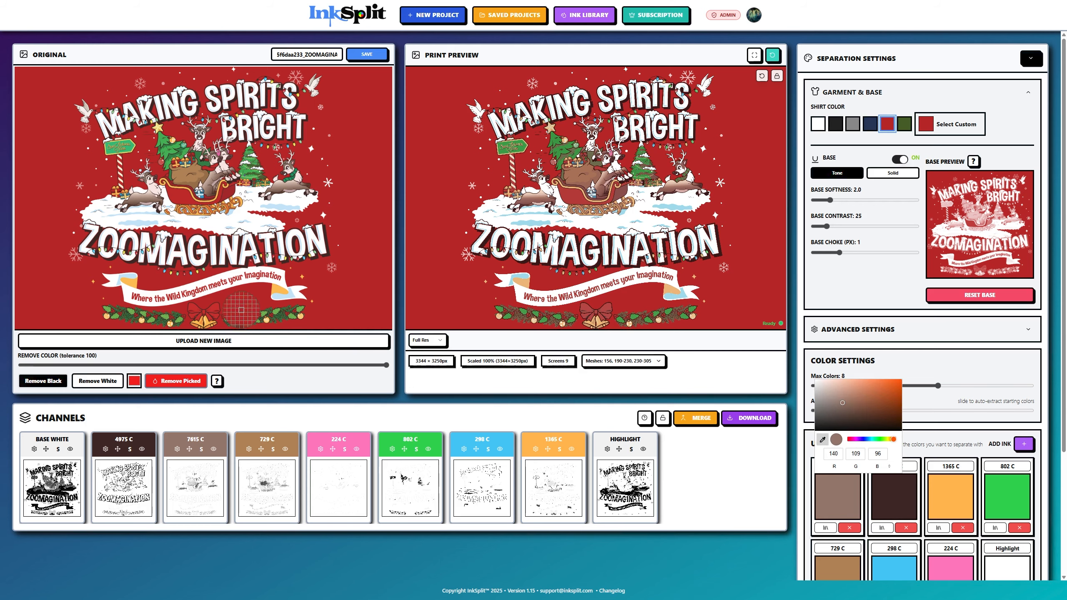
click(196, 158)
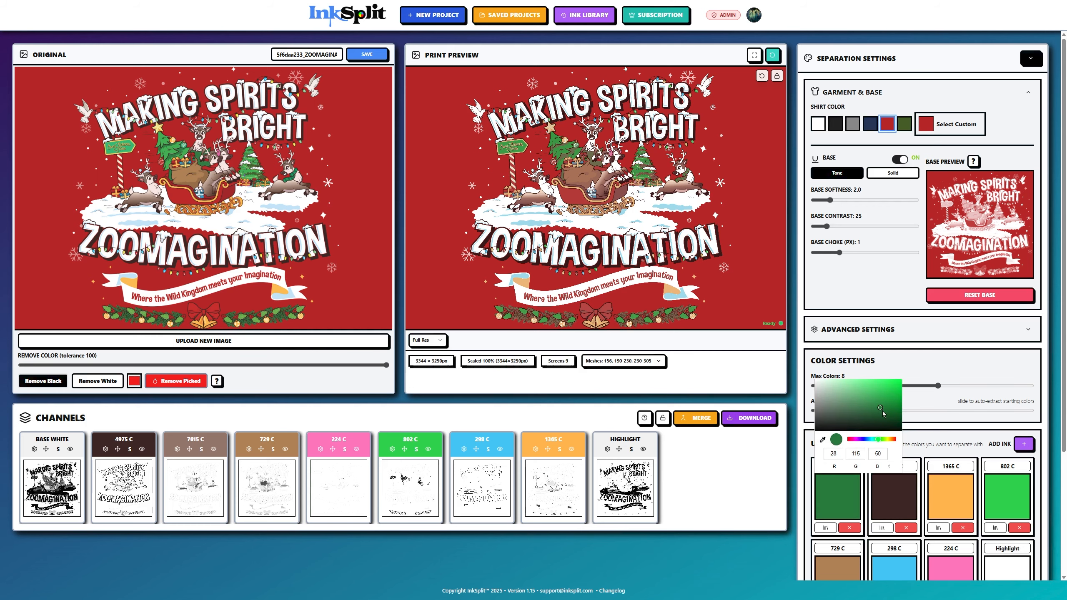
scroll(901, 582, down, 3)
click(902, 582)
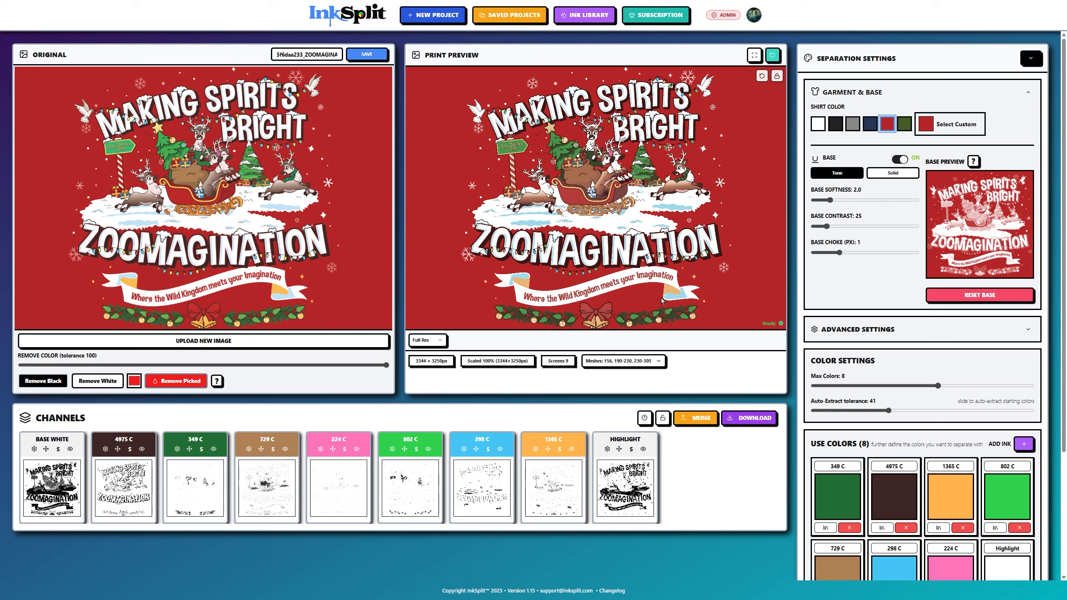
- After checking the 729 C channel, download all separated channels and open the resulting EPS file in Photoshop
click(269, 477)
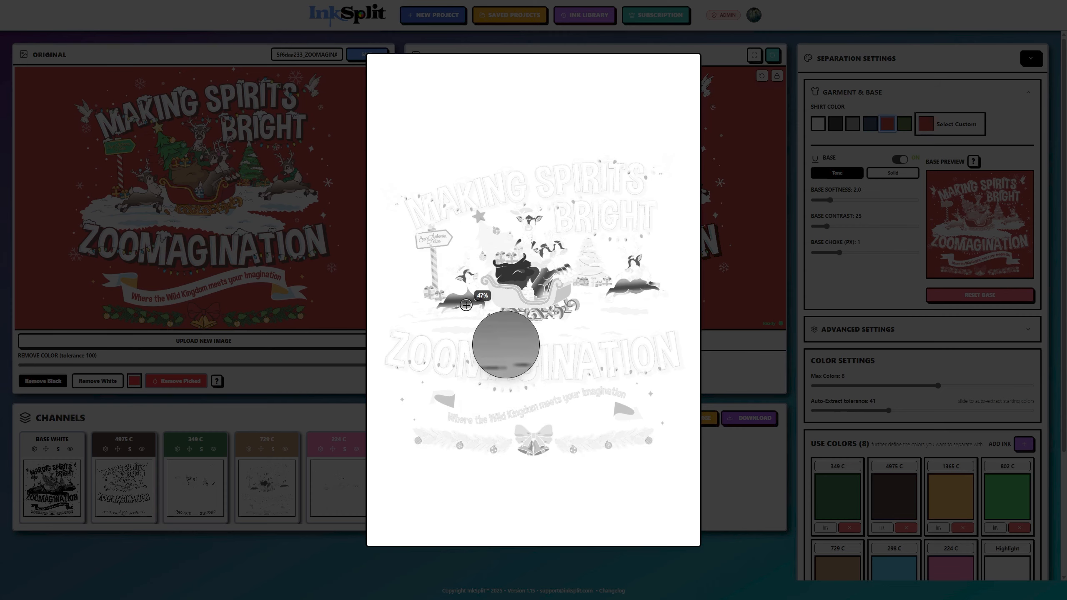
click(732, 393)
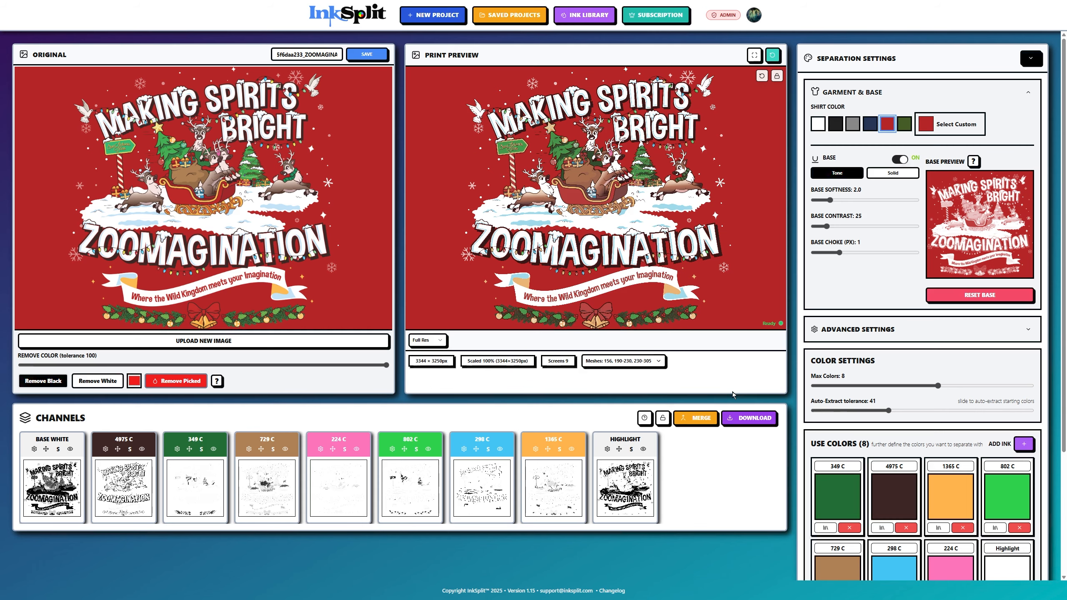
click(746, 419)
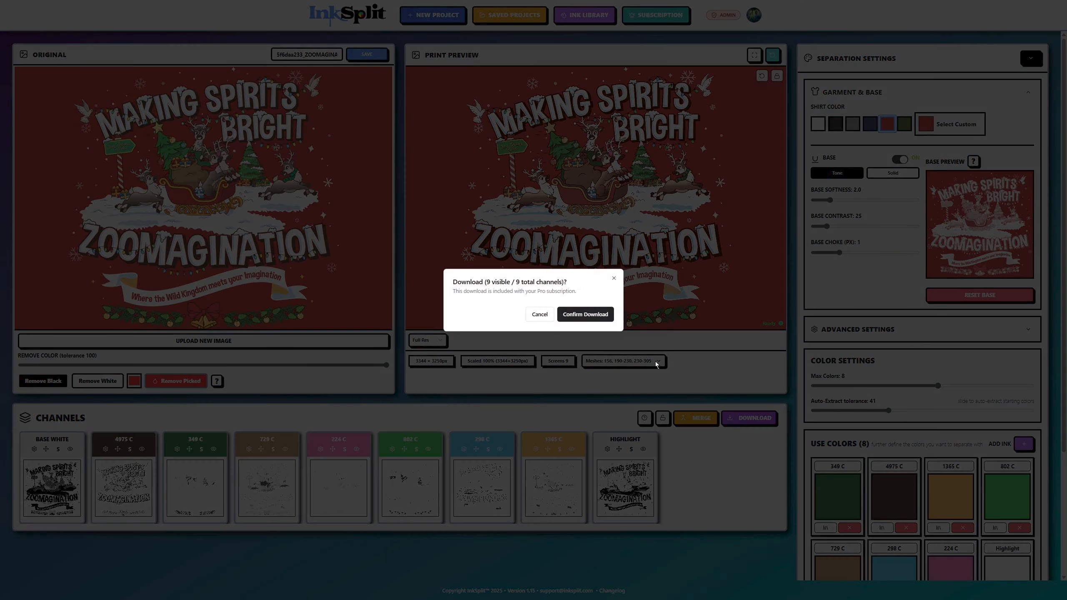
click(585, 315)
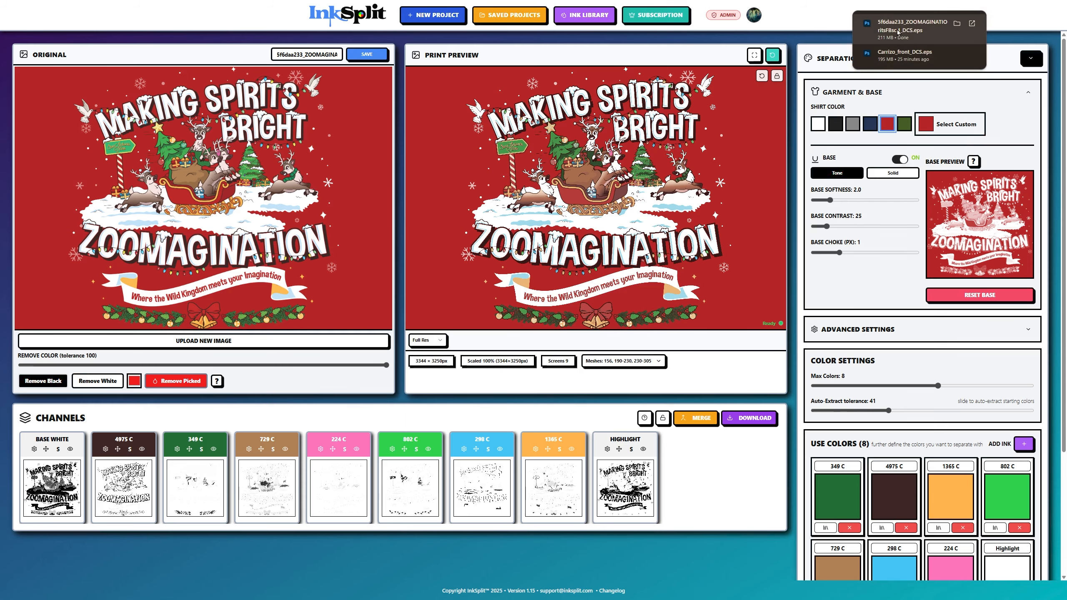
click(897, 30)
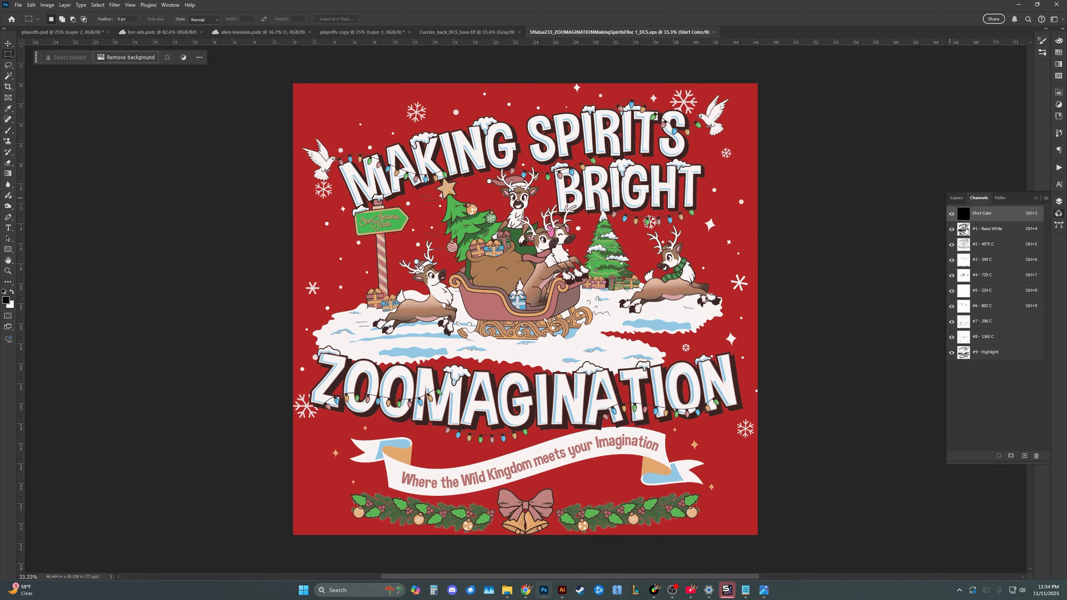
- Apply Levels to the Base White channel with the midtone input at 2 and the white input at 195
click(965, 229)
key(ctrl+l)
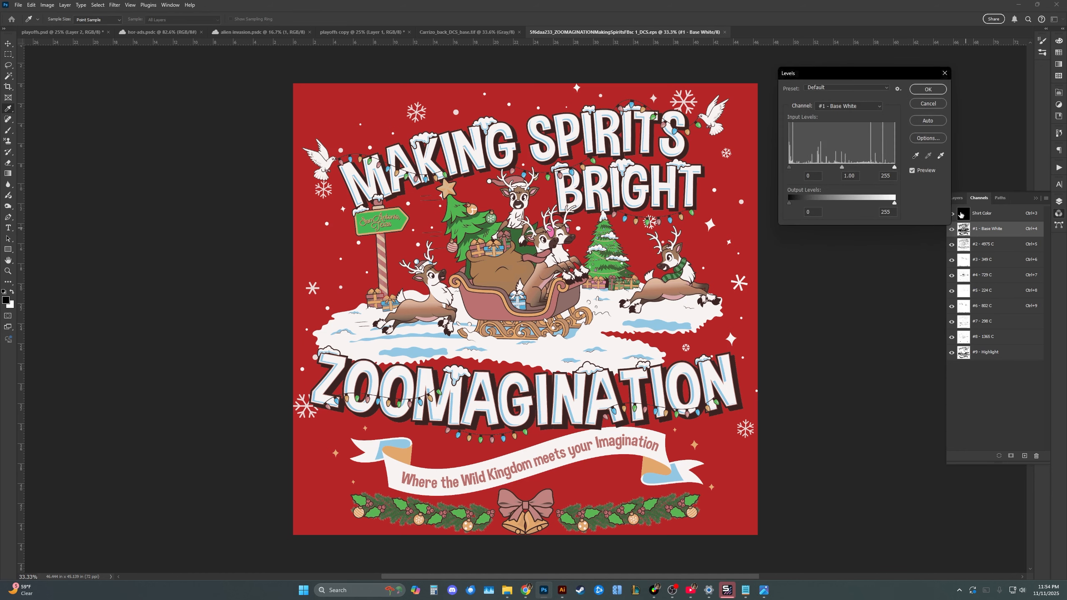
drag(894, 168, 810, 174)
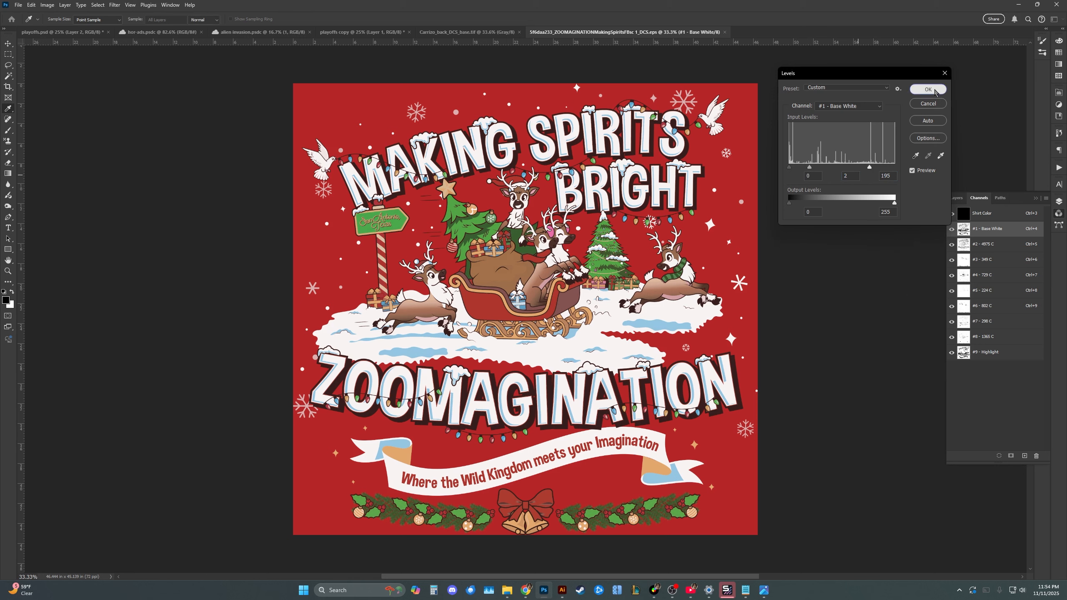
key(Return)
key(m)
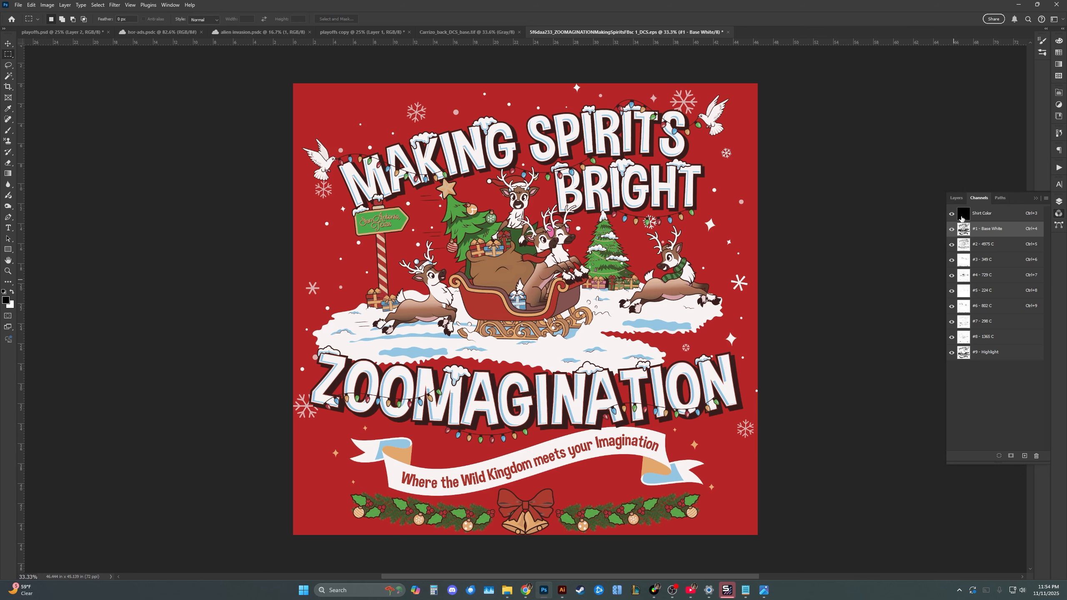
- Try magenta b31b7f as the Shirt Color spot channel's ink color
double_click(962, 215)
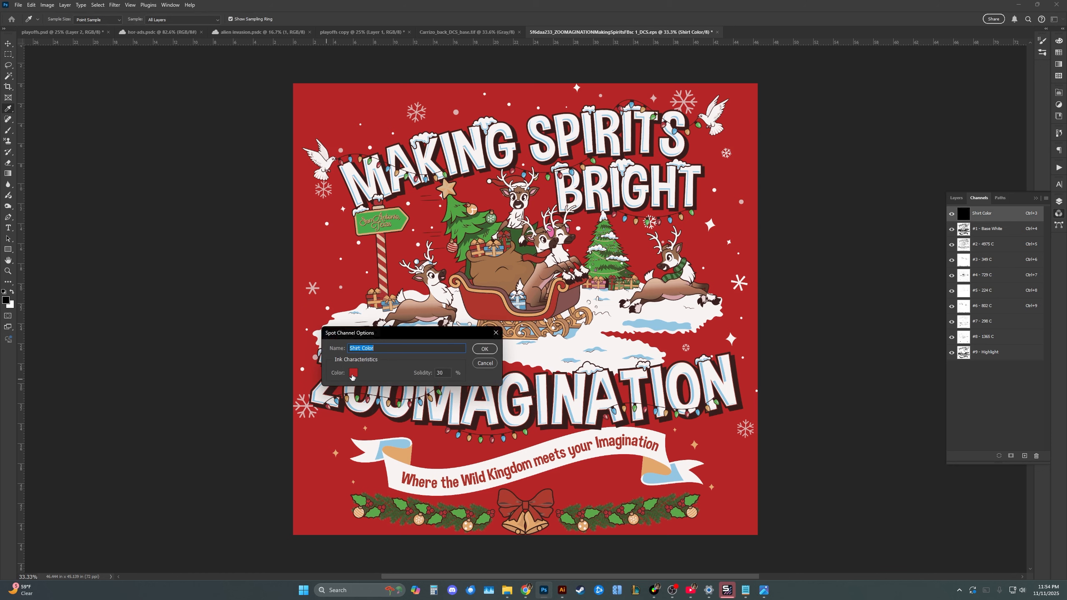
click(353, 373)
drag(557, 236, 551, 162)
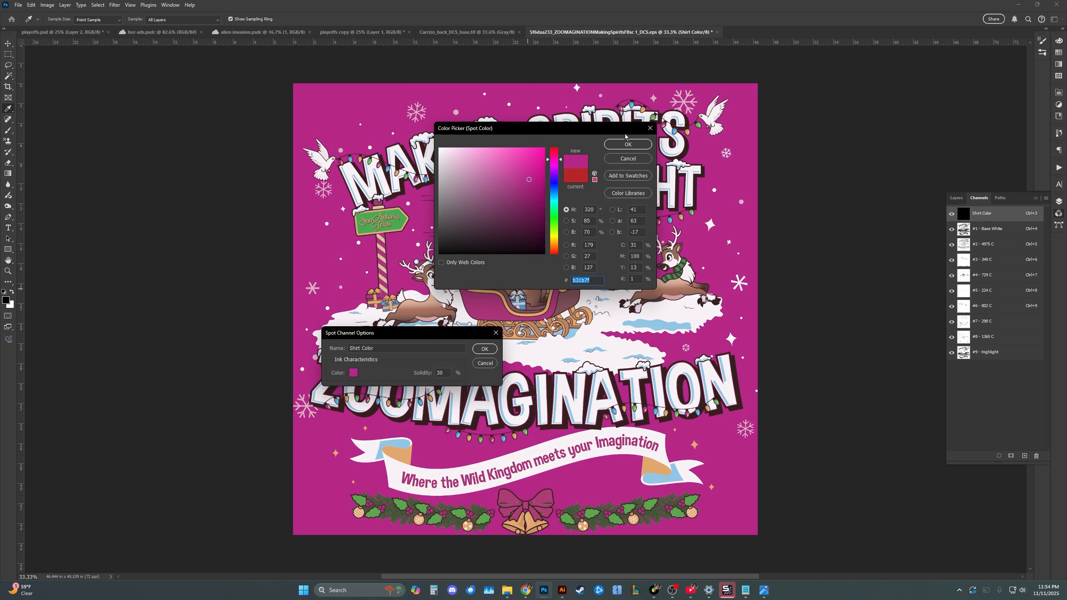
click(627, 144)
- Keep the color dialogs clear of the artwork and set the Shirt Color channel's ink to bright red d10000
drag(413, 336, 840, 135)
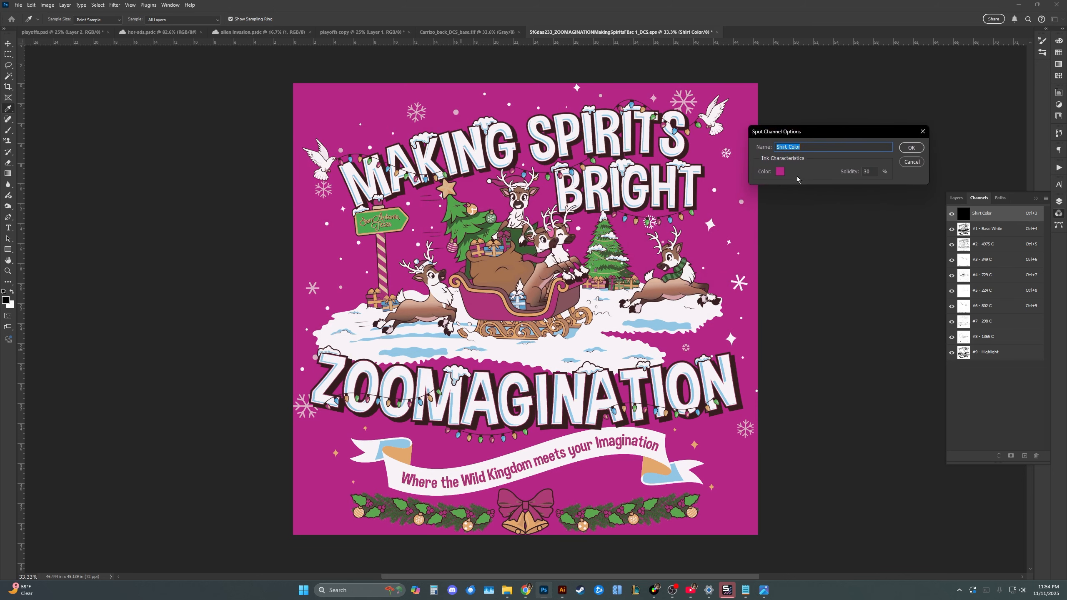
click(780, 171)
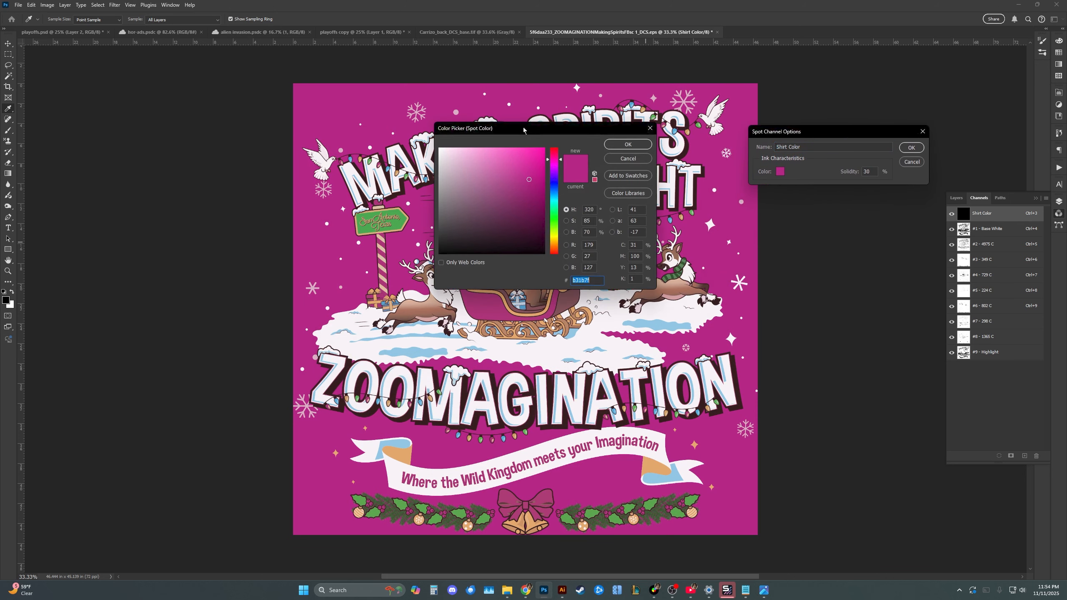
drag(523, 128, 819, 214)
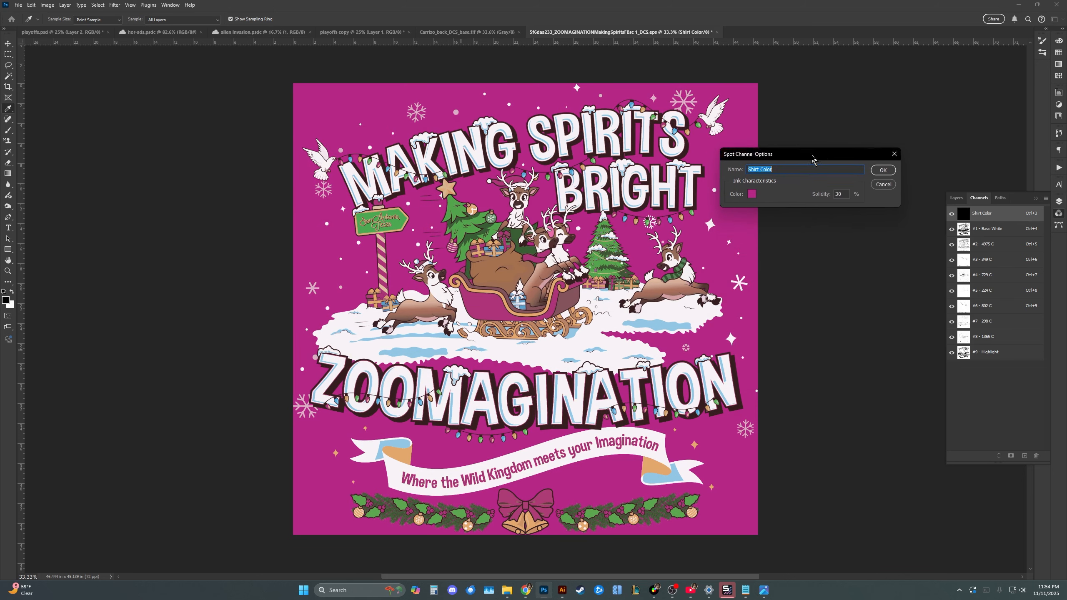
drag(813, 158, 839, 136)
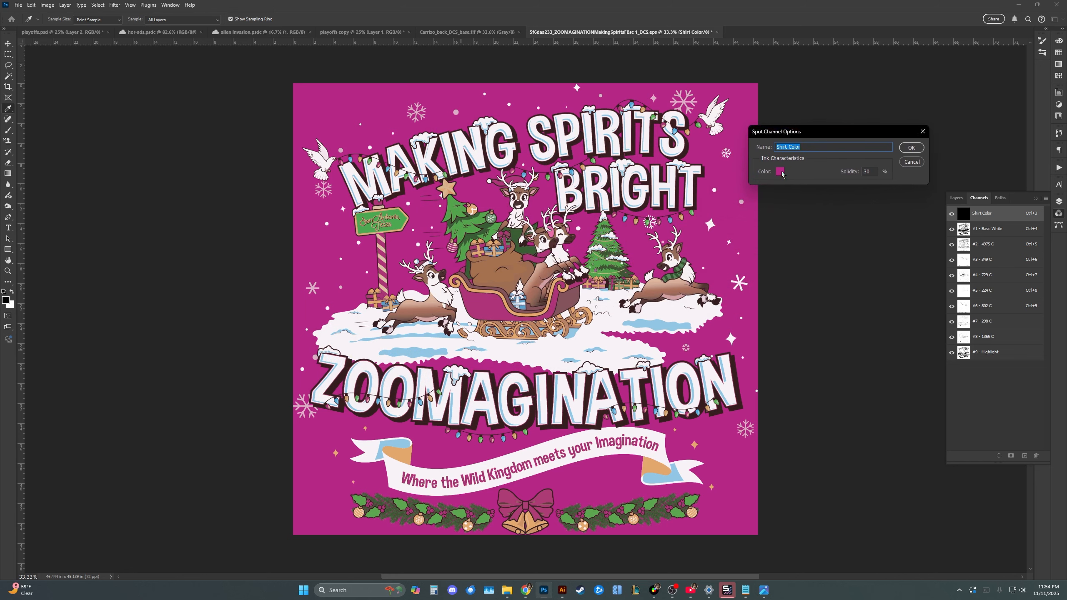
click(781, 172)
drag(524, 129, 814, 203)
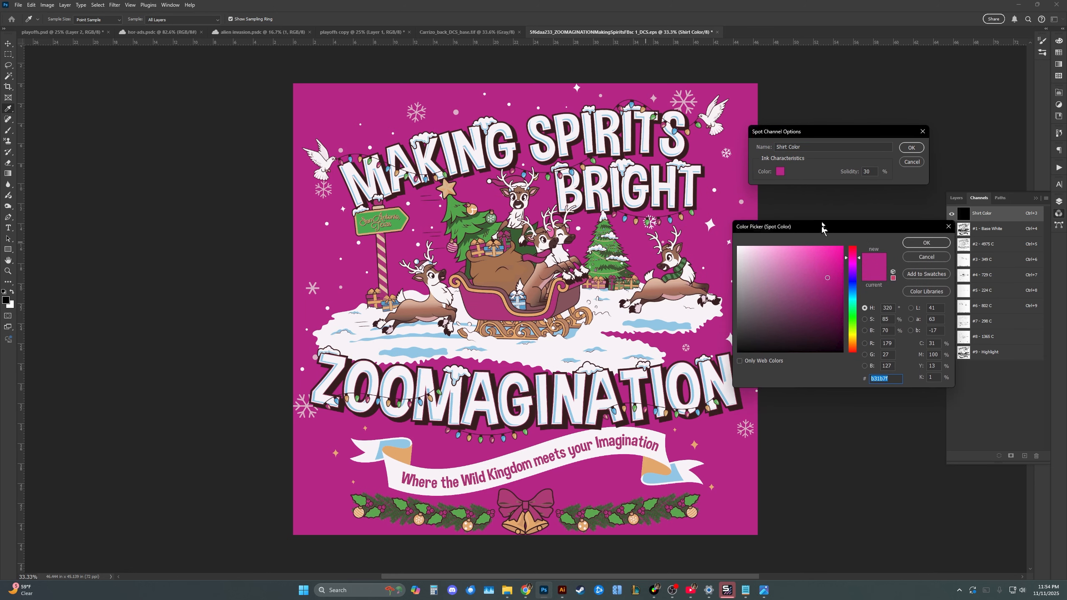
click(848, 222)
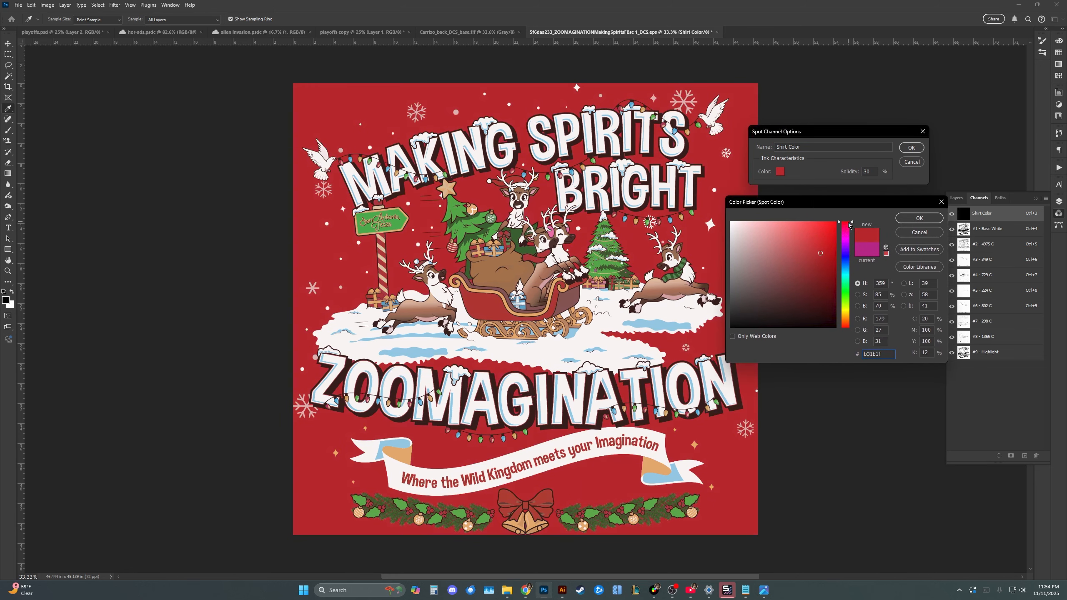
mouse_move(804, 256)
mouse_down()
mouse_move(790, 311)
mouse_move(828, 238)
mouse_move(770, 263)
mouse_move(808, 221)
mouse_move(836, 221)
mouse_move(846, 240)
mouse_move(853, 213)
mouse_up()
click(835, 258)
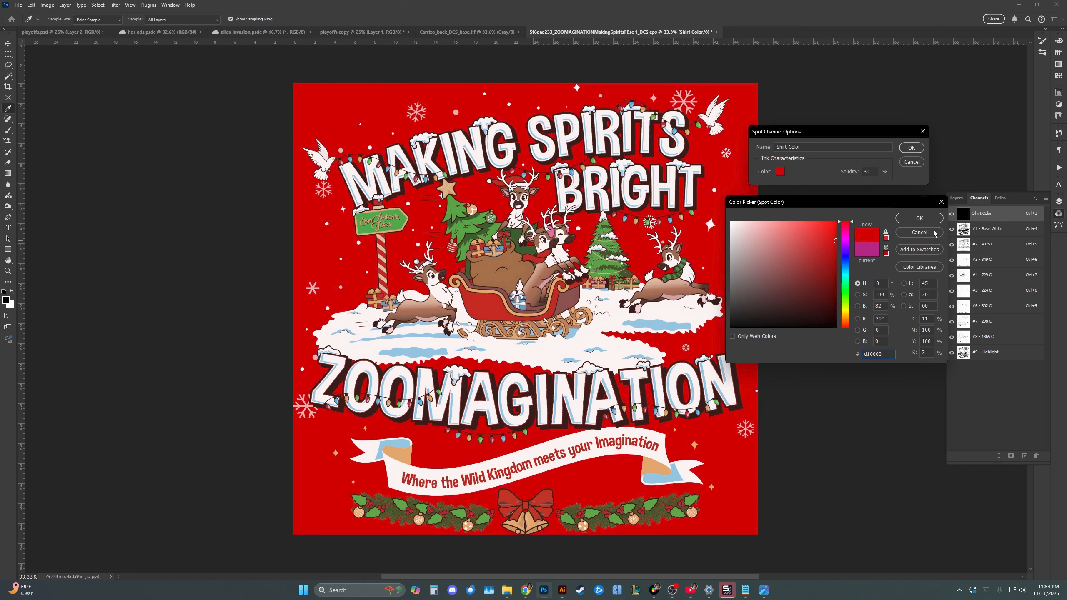
click(926, 218)
click(914, 151)
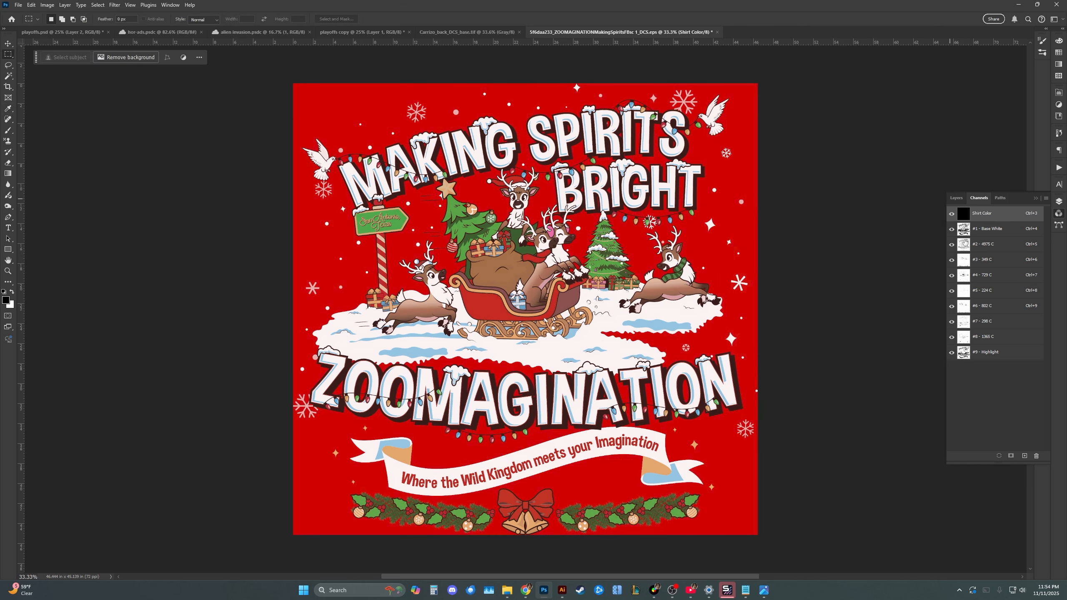
- Compare the artwork with 4975 C hidden and with it reordered below 1365 C, and return the channel to its place below Base White
click(952, 245)
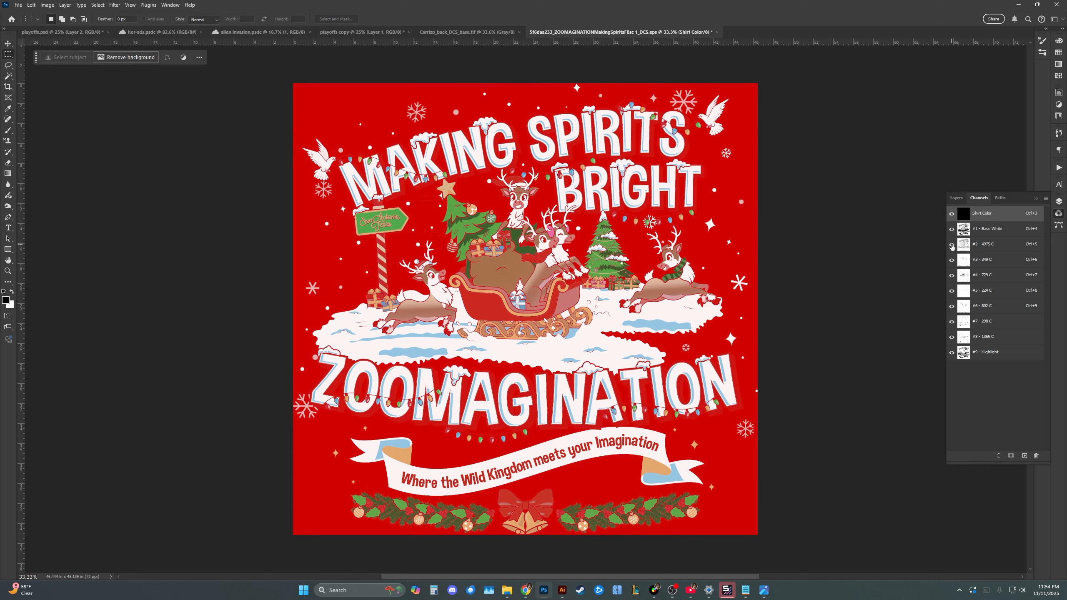
click(952, 244)
drag(964, 244, 964, 341)
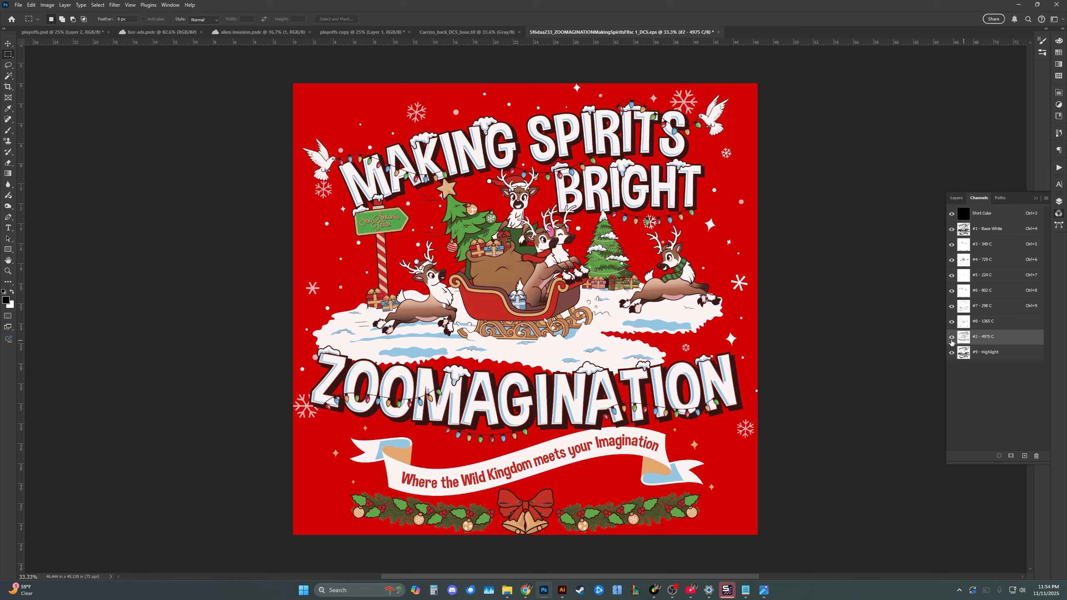
click(951, 338)
click(951, 338)
click(952, 246)
drag(970, 342, 982, 245)
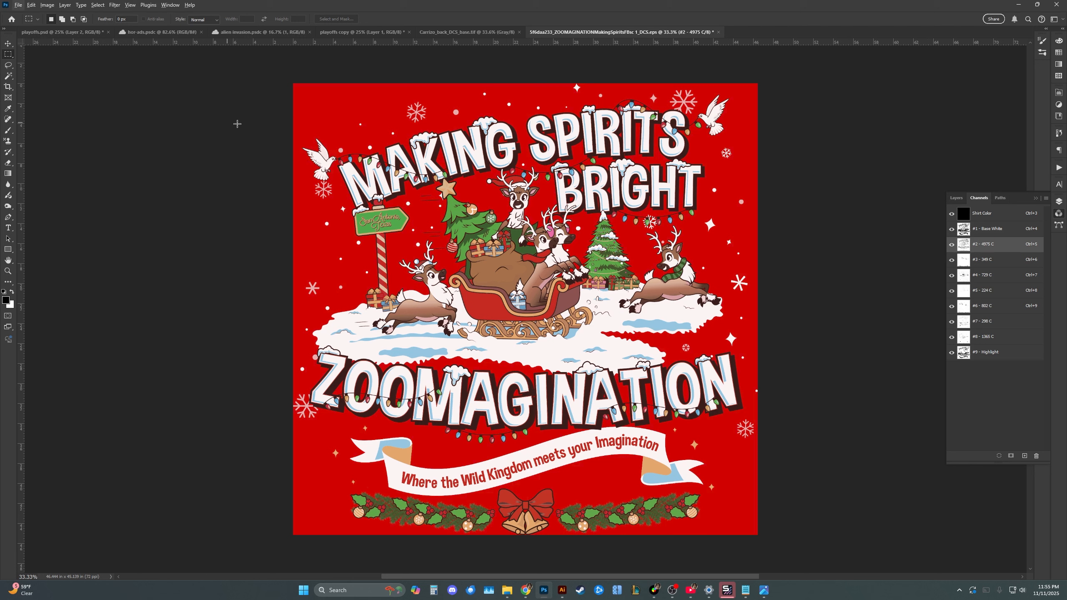
- Save the separation over the existing EPS in Downloads as Photoshop DCS 2.0, single file with no composite and ASCII encoding
click(19, 7)
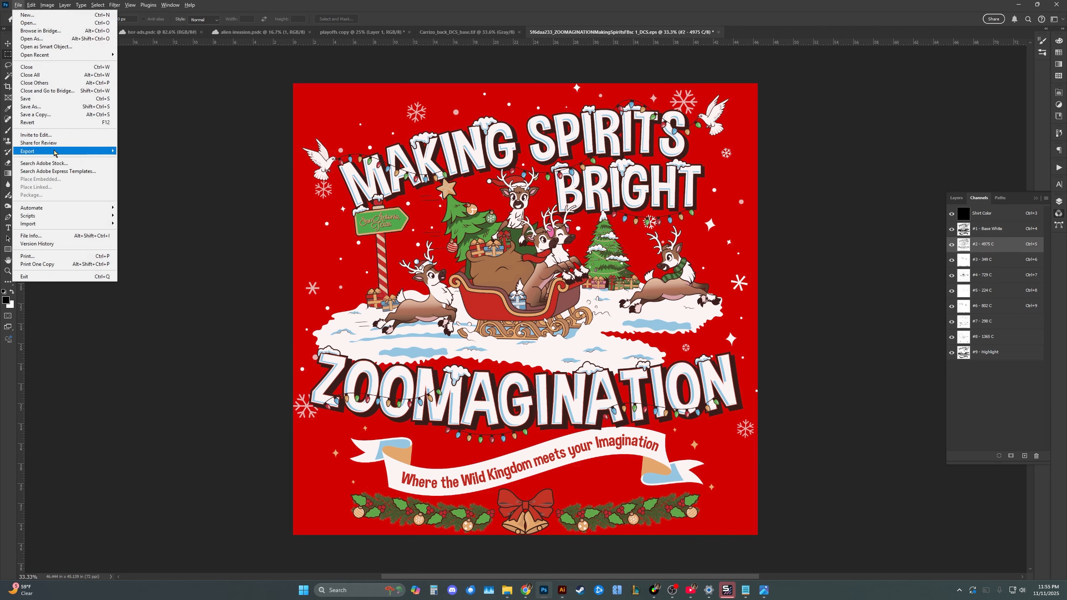
click(42, 108)
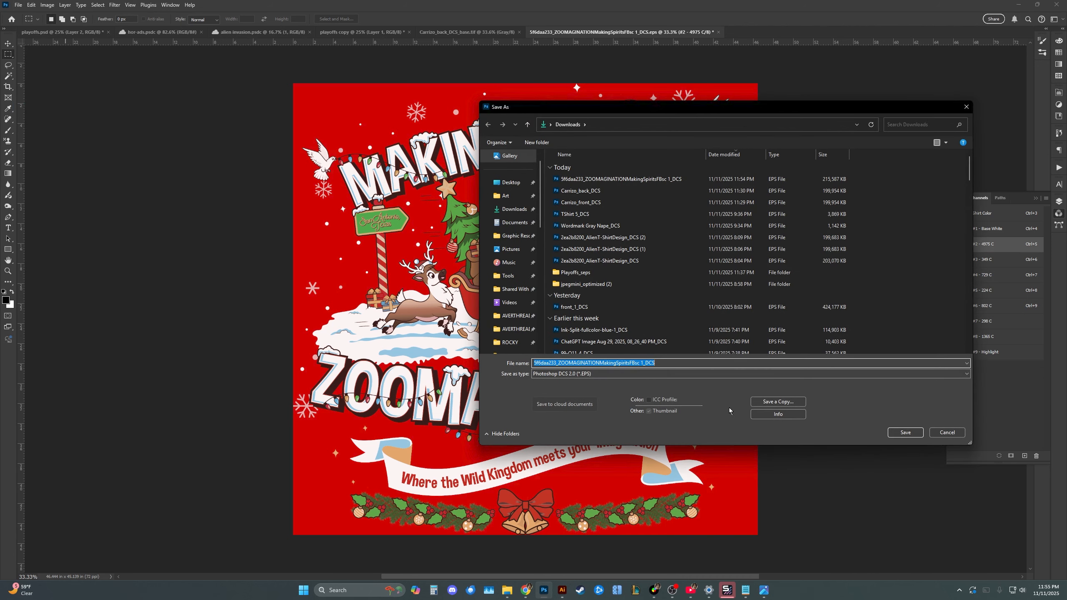
click(896, 434)
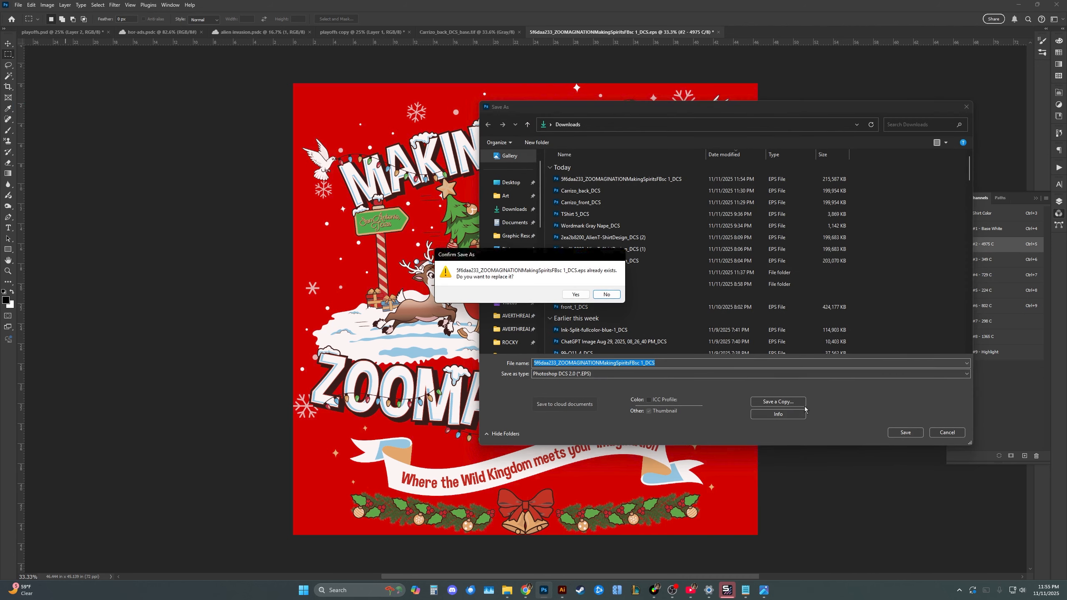
click(575, 294)
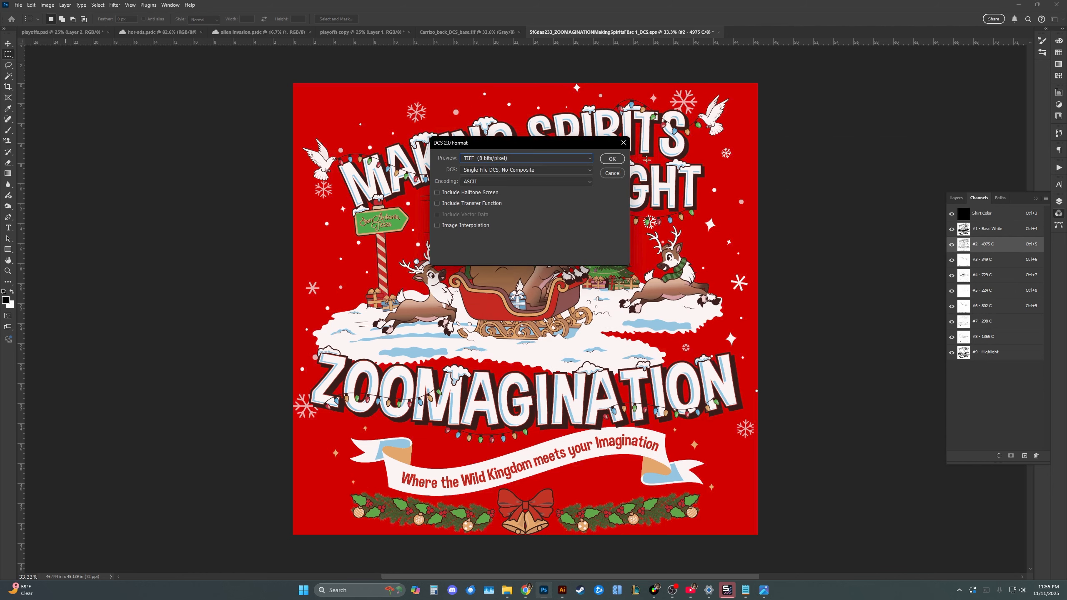
click(617, 160)
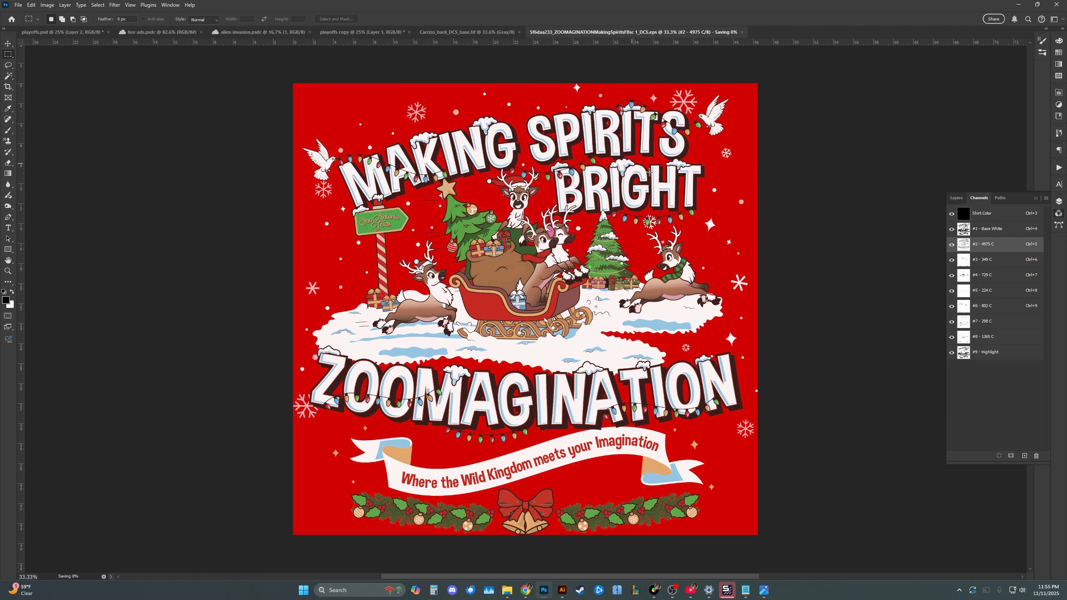
- Delete the Shirt Color channel and save the separation file
click(1036, 455)
click(491, 215)
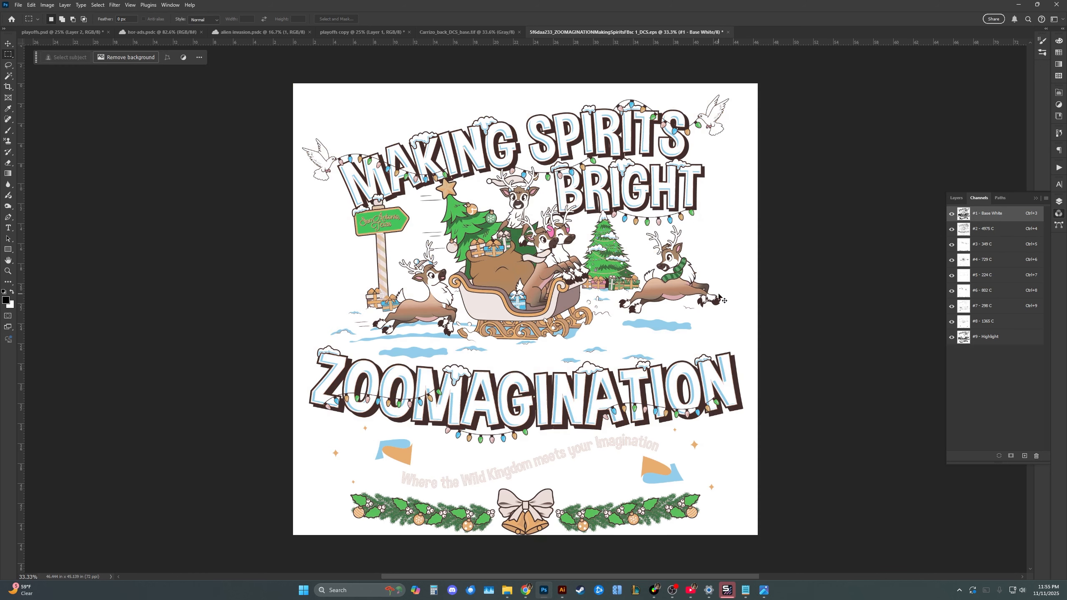
key(ctrl+s)
click(18, 4)
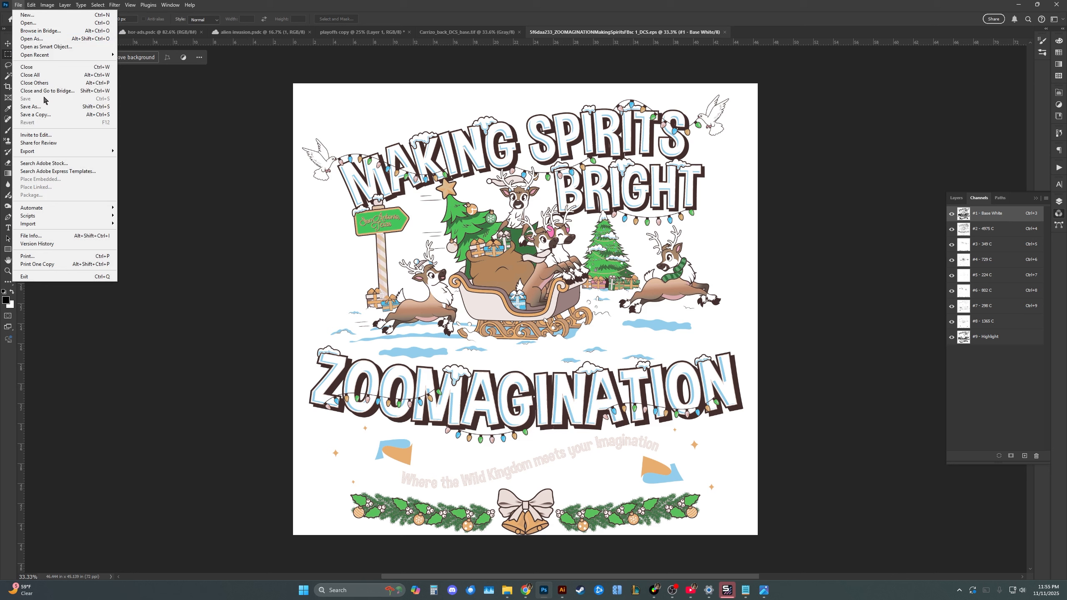
click(265, 152)
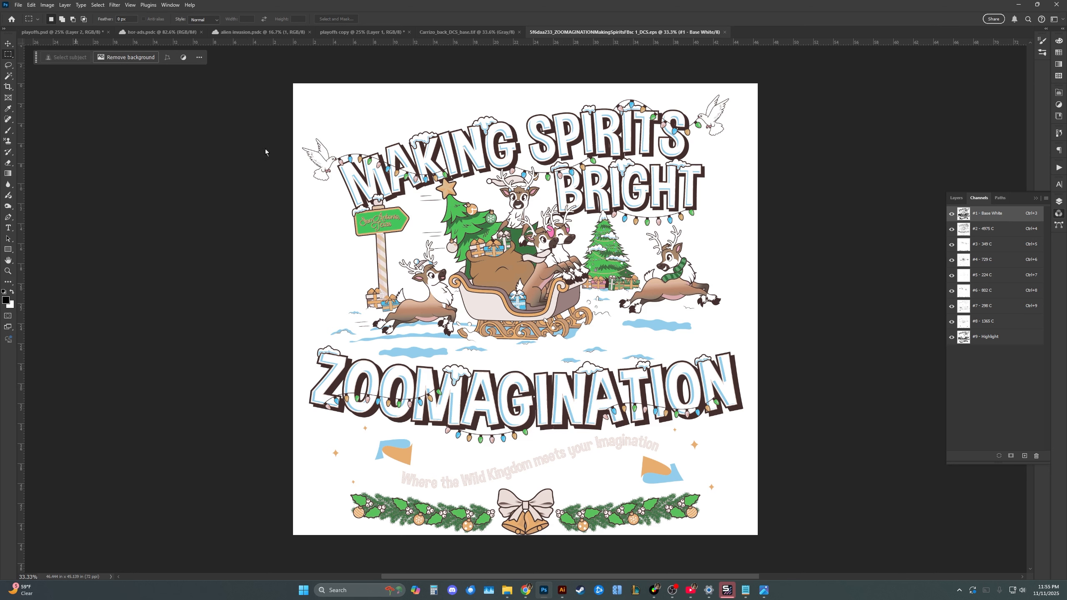
click(4, 45)
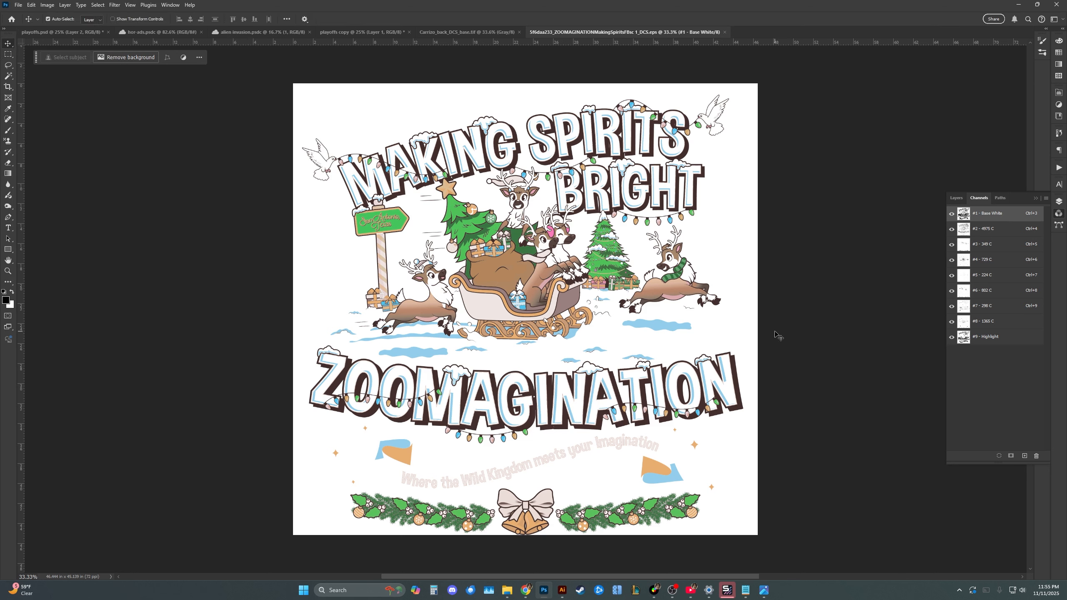